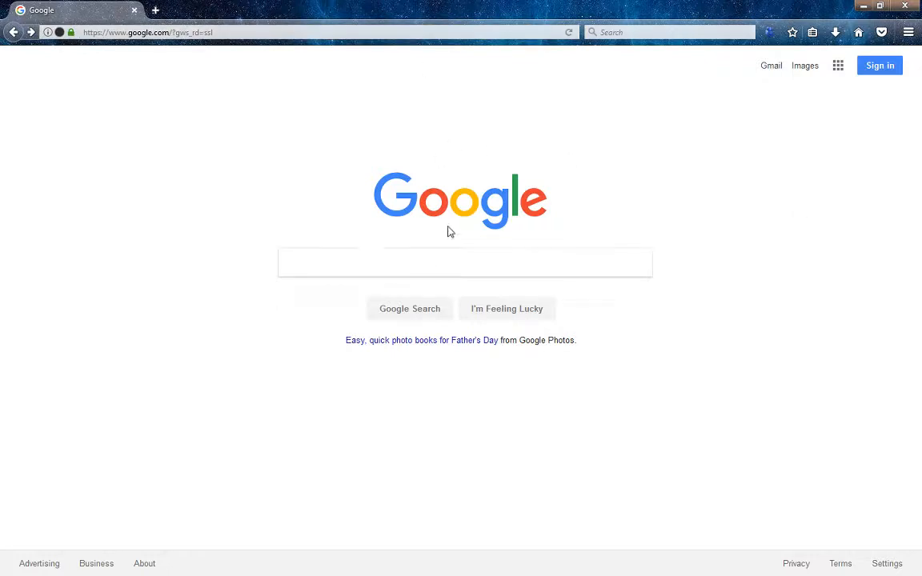
# From Sign in, choose More options > Create account to open the empty sign-up form
pyautogui.click(880, 71)
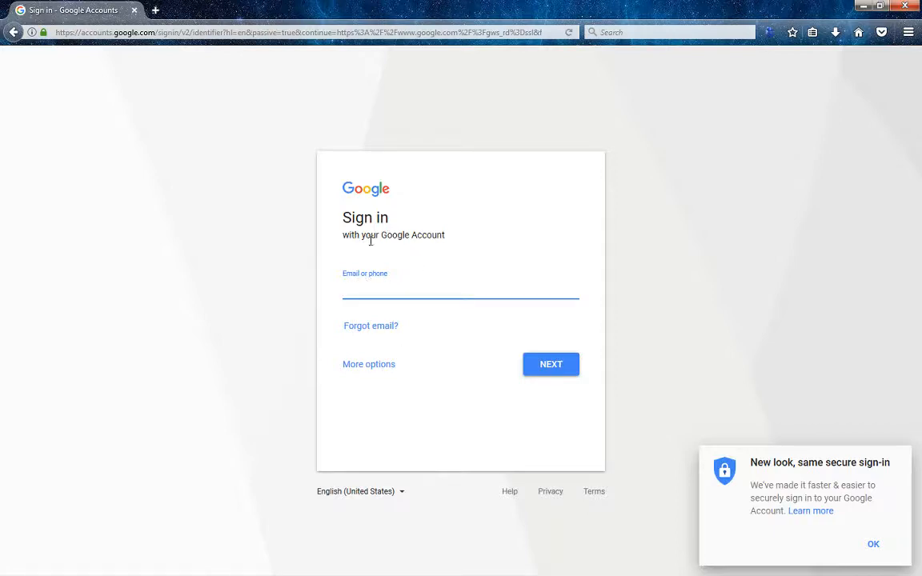
pyautogui.click(358, 369)
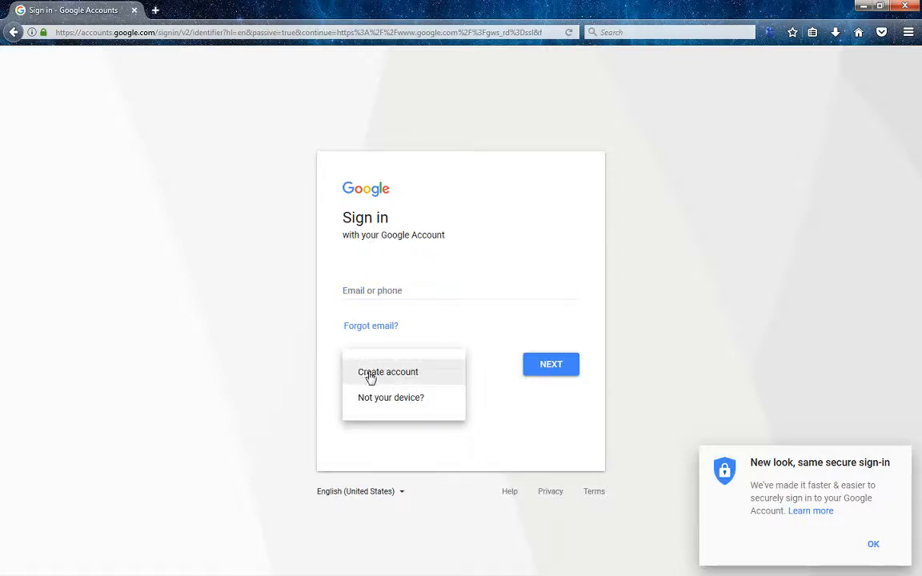
pyautogui.click(366, 374)
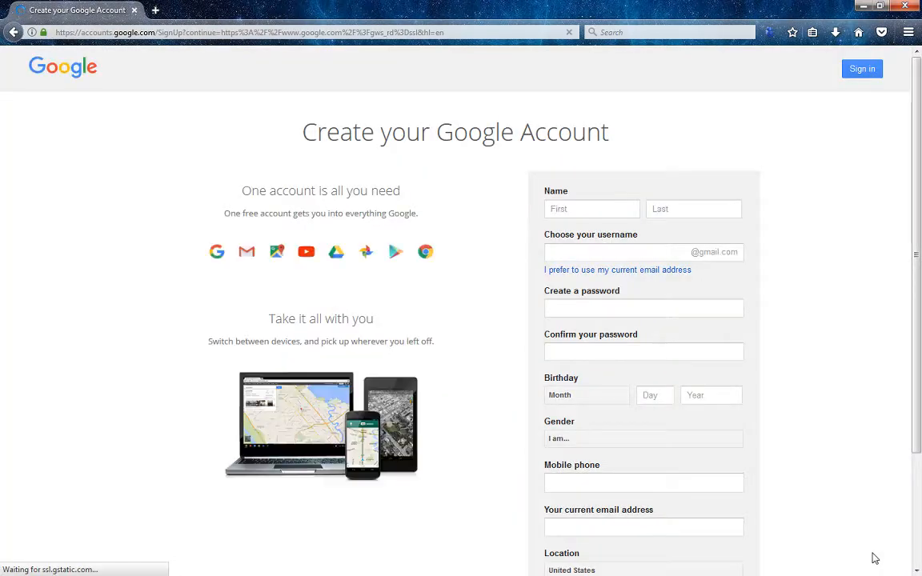
pyautogui.click(609, 208)
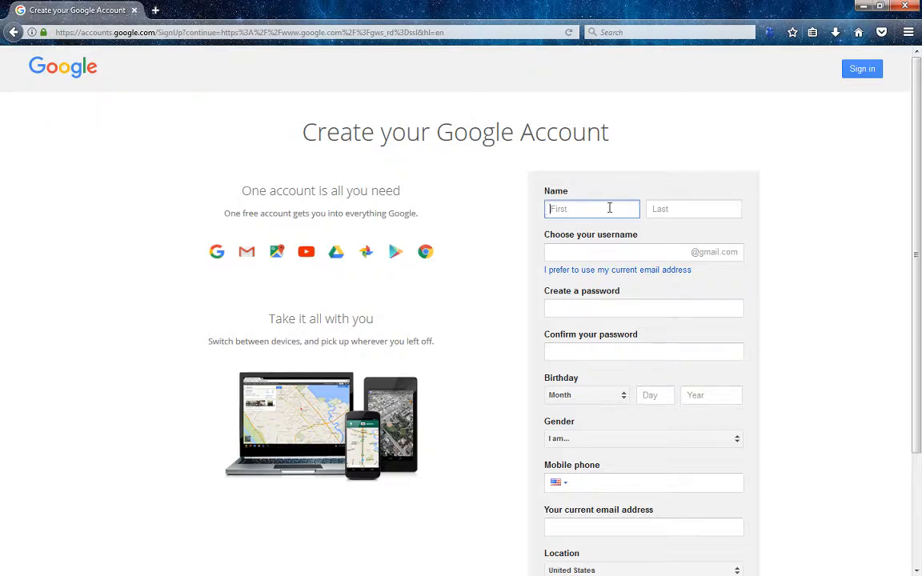
# Fill in the first and last name fields of the sign-up form
pyautogui.press('Tab')
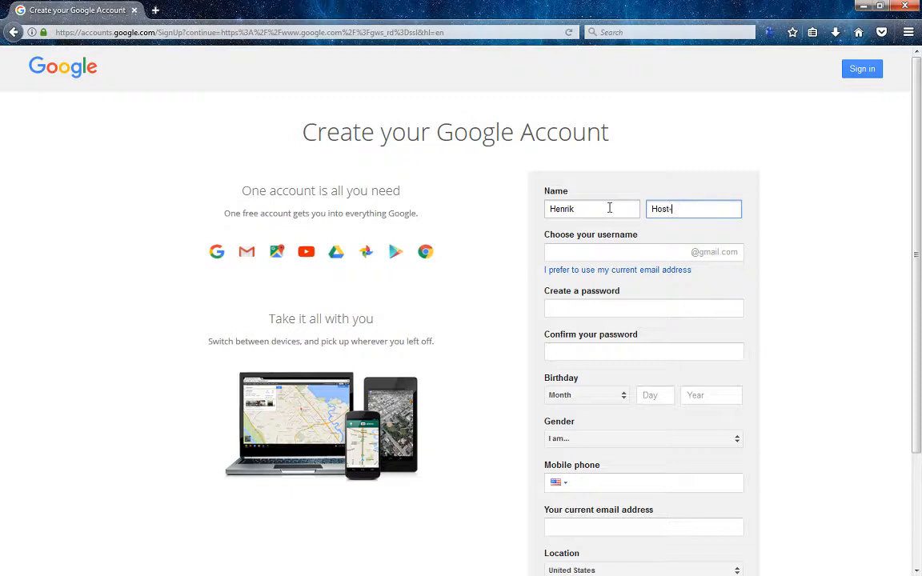
pyautogui.press('Tab')
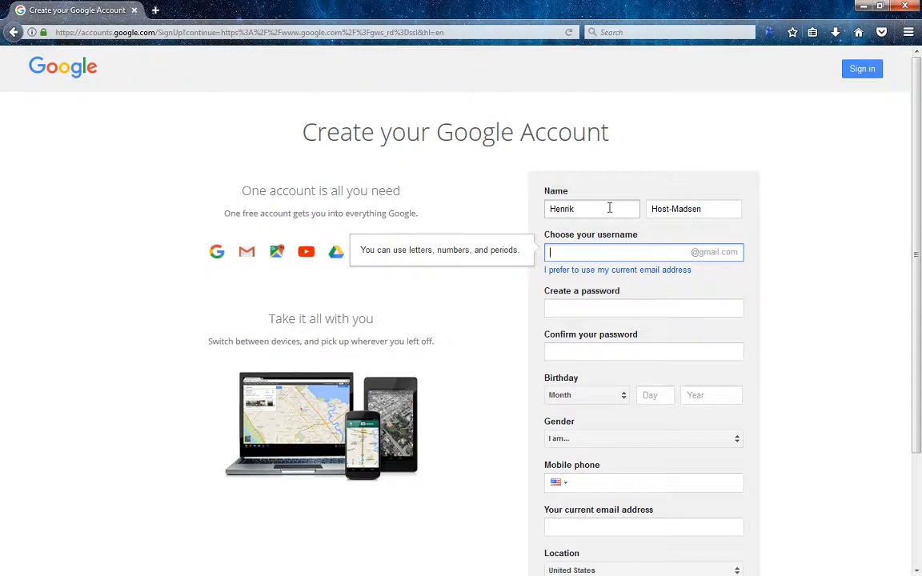
# Enter a username, retyping and extending it until Google accepts it as available
pyautogui.click(625, 308)
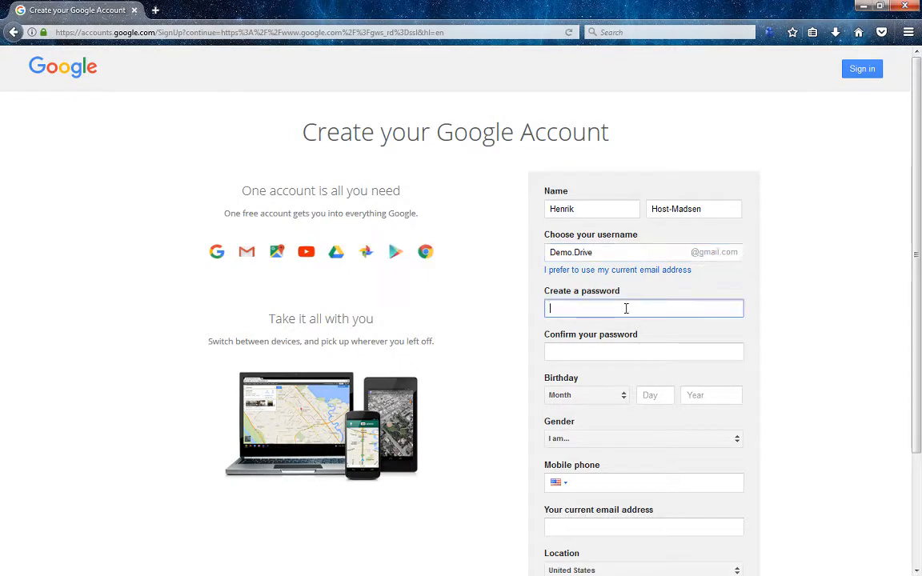
pyautogui.hotkey('shift', 'Tab')
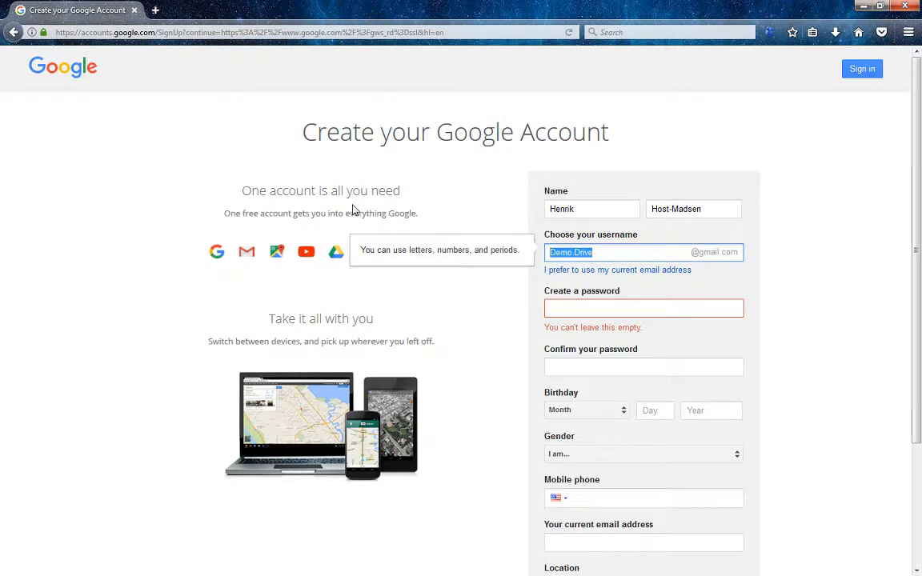
pyautogui.write('Demo')
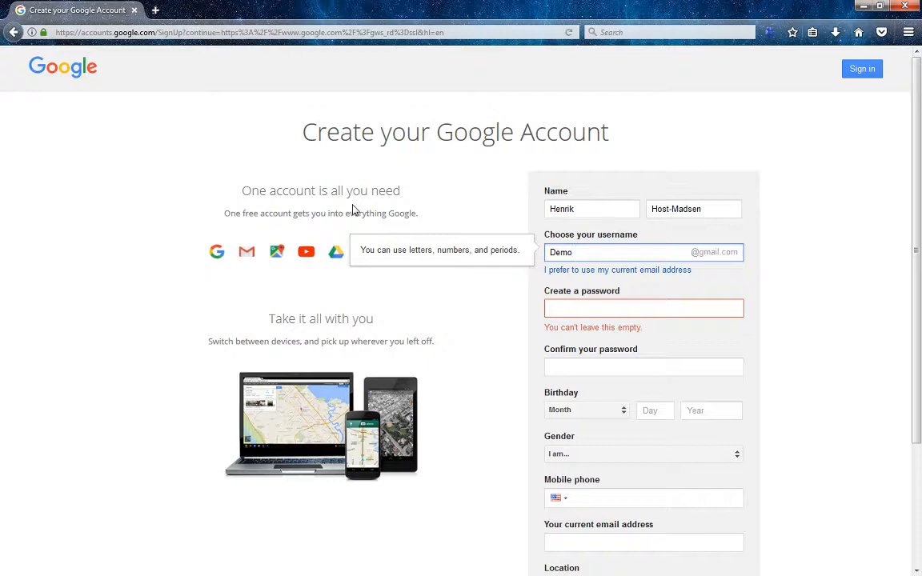
pyautogui.press('BackSpace')
pyautogui.press('BackSpace')
pyautogui.press('BackSpace')
pyautogui.press('BackSpace')
pyautogui.write('Di')
pyautogui.press('BackSpace')
pyautogui.press('BackSpace')
pyautogui.click(592, 307)
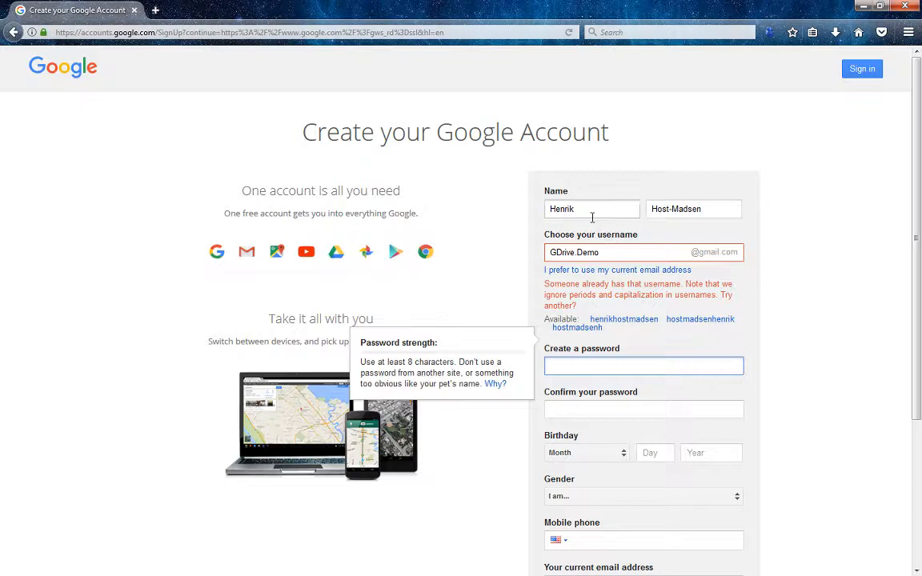
pyautogui.click(609, 250)
pyautogui.write('E')
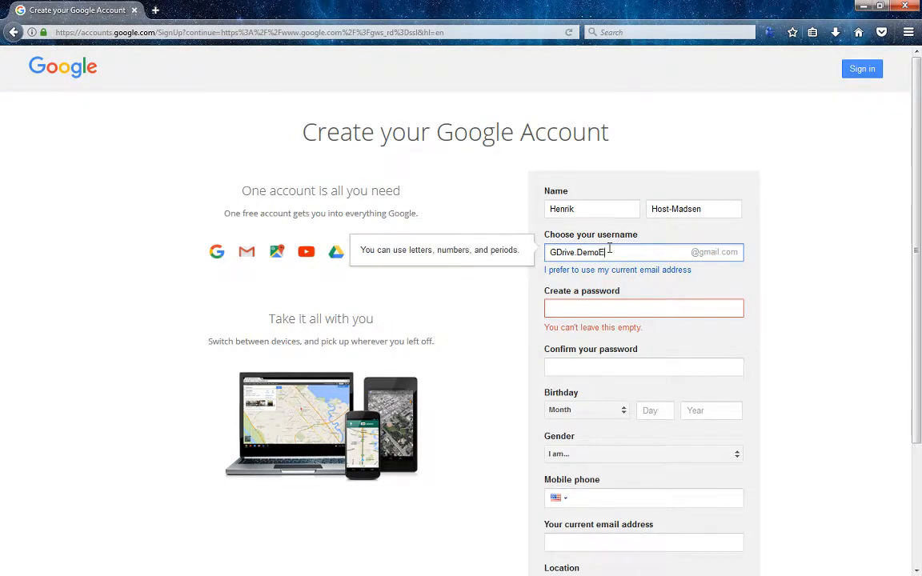
pyautogui.write('xample')
pyautogui.click(632, 306)
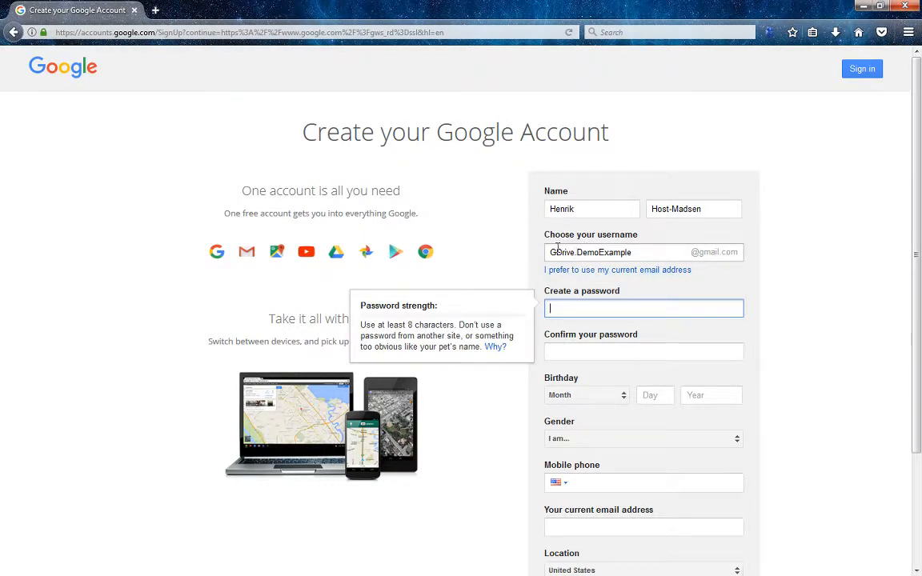
# Replace the first and last names with Demo and Example
pyautogui.doubleClick(583, 209)
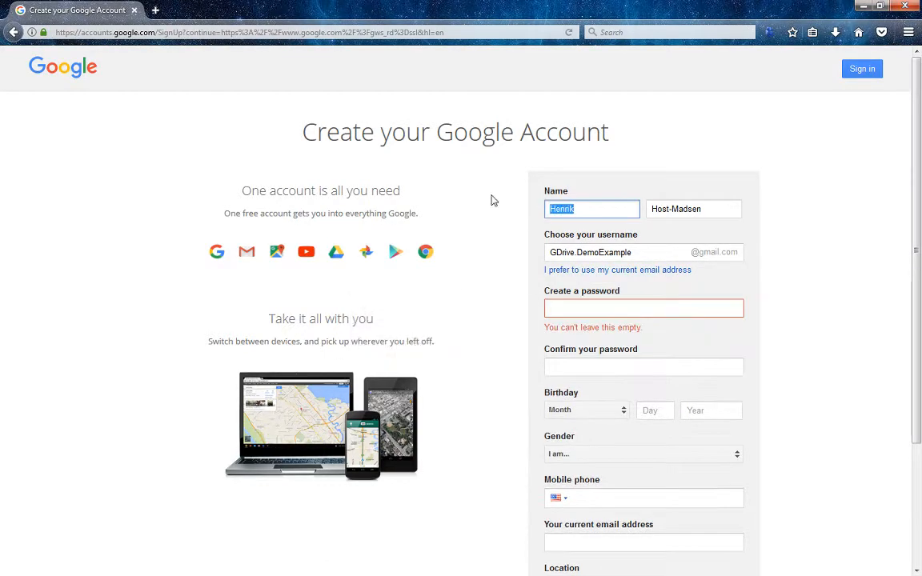
pyautogui.write('Demo')
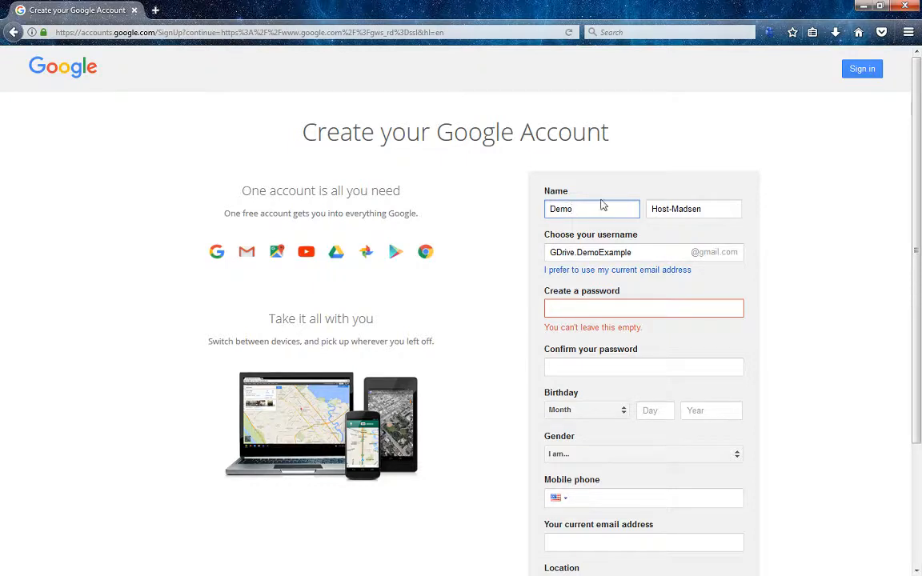
pyautogui.doubleClick(712, 207)
pyautogui.press('BackSpace')
pyautogui.write('Example')
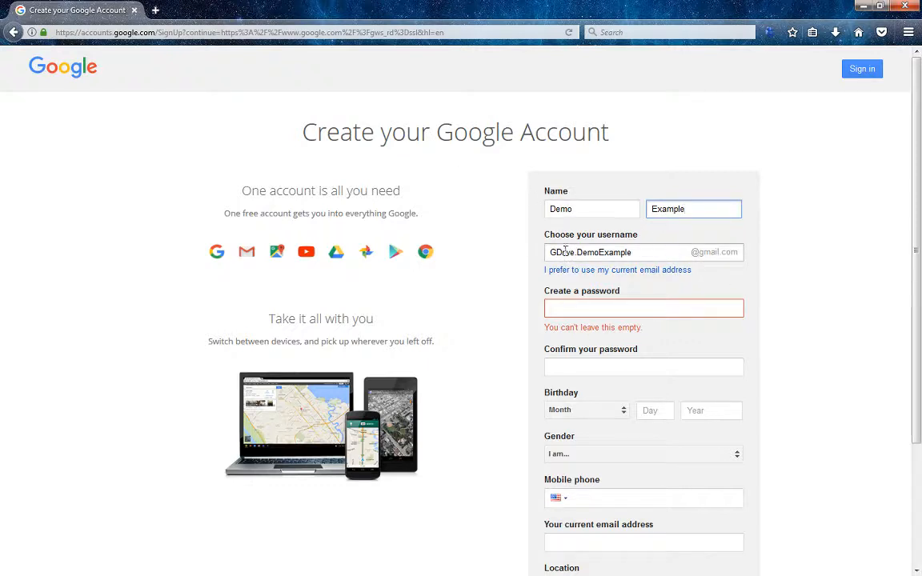
# Enter the account password and move on to its confirmation field
pyautogui.click(600, 308)
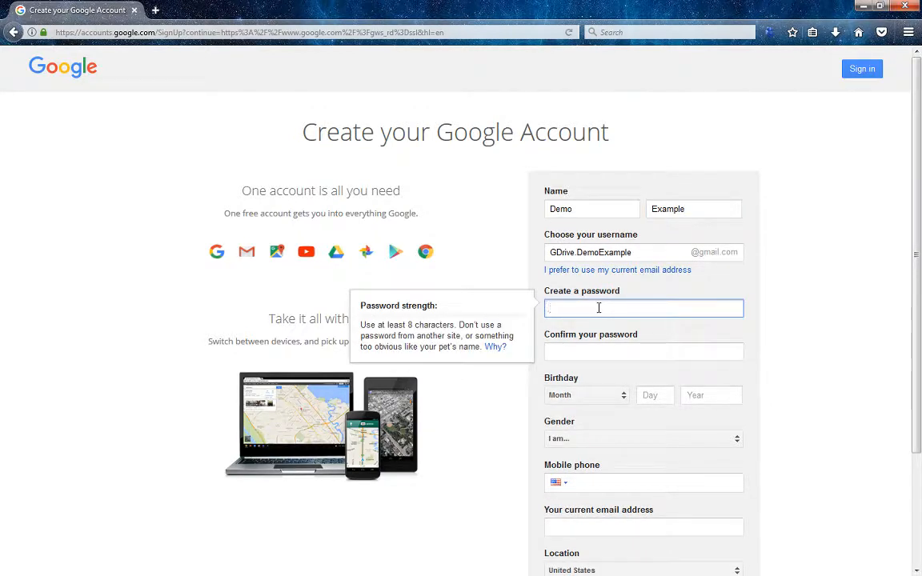
pyautogui.write('••••••••••')
pyautogui.press('Tab')
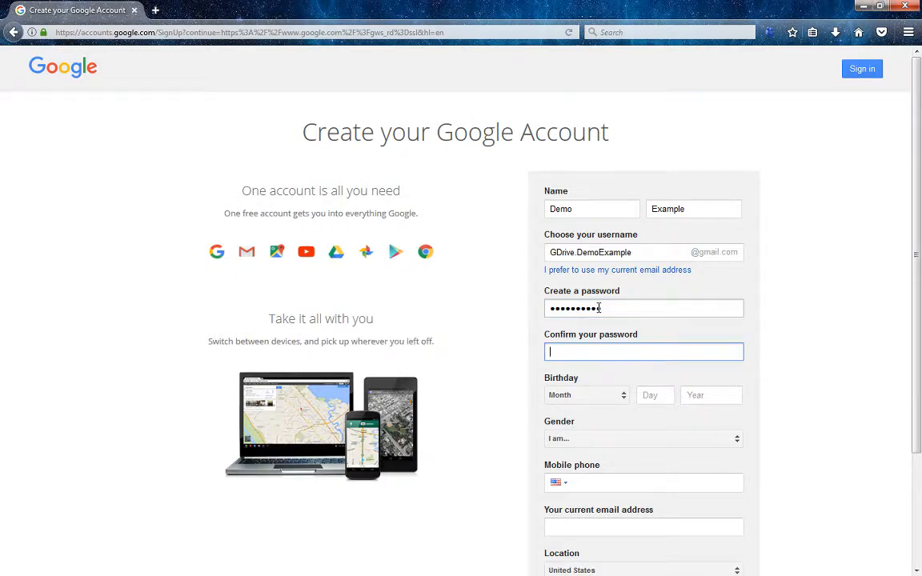
pyautogui.write('••••••••••')
# Set the birthday to January 1, 1980
pyautogui.click(598, 398)
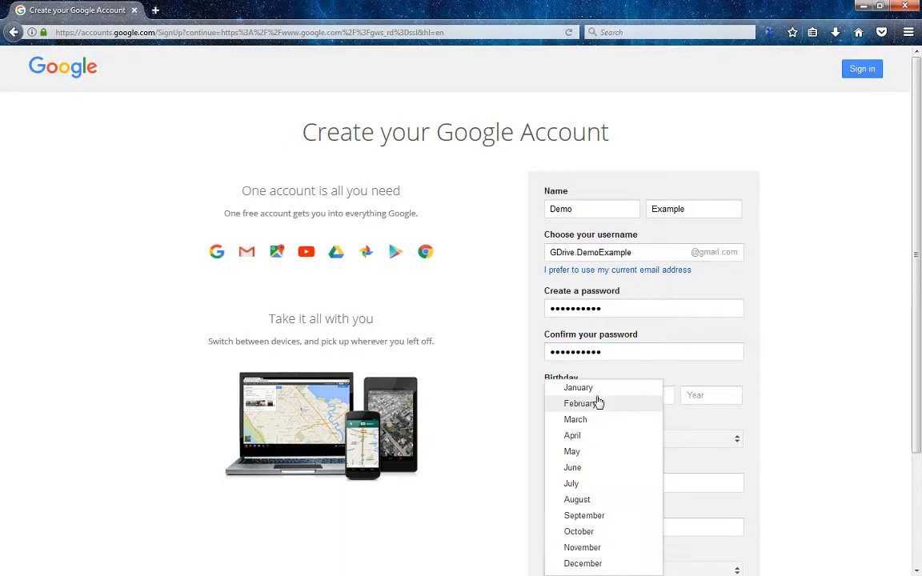
pyautogui.click(599, 389)
pyautogui.click(653, 398)
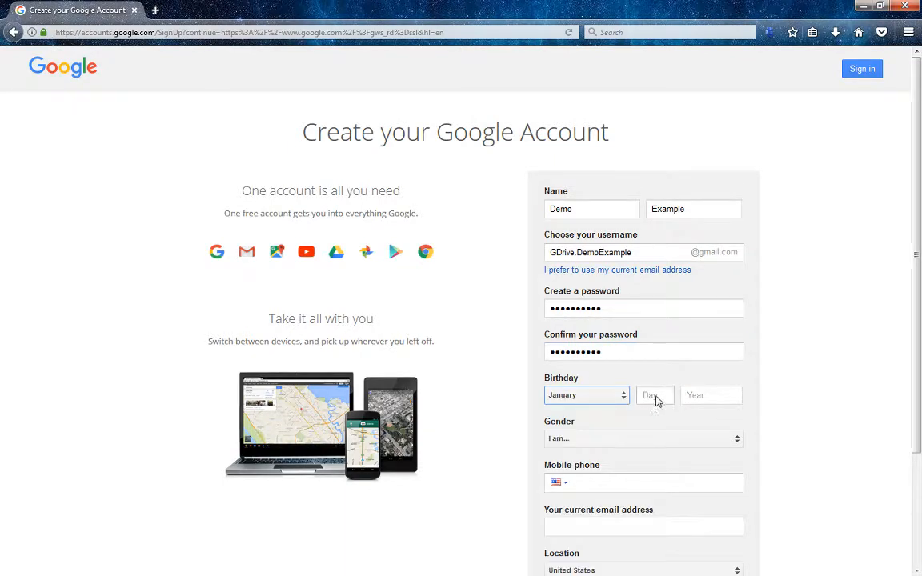
pyautogui.write('1')
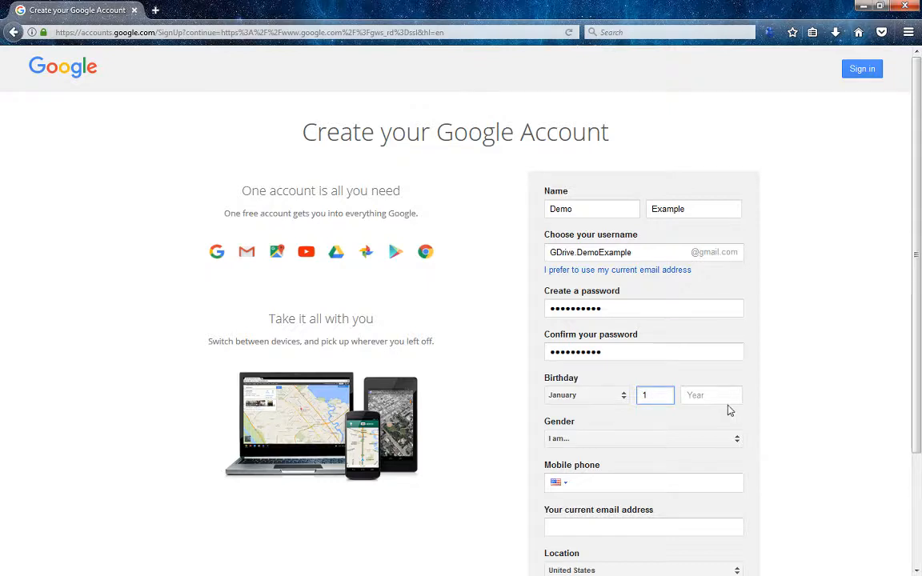
pyautogui.click(724, 404)
pyautogui.write('1980')
# Choose Male as the gender and scroll down to the Next step button
pyautogui.click(630, 444)
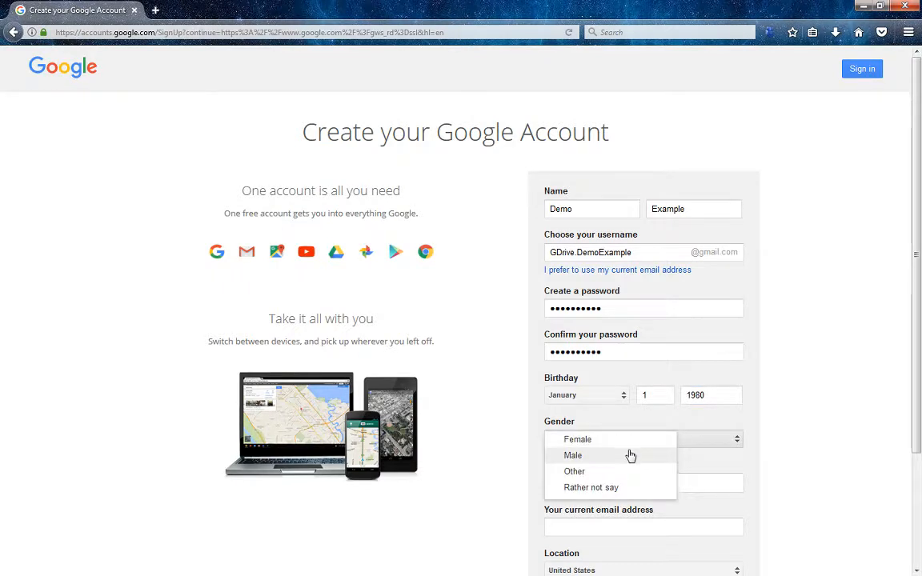
pyautogui.click(630, 456)
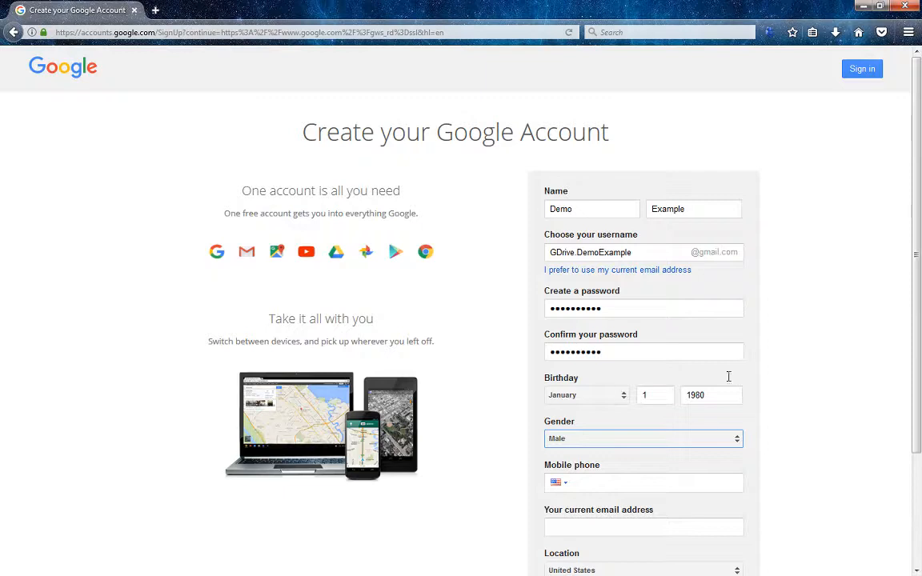
pyautogui.scroll(-3, 822, 468)
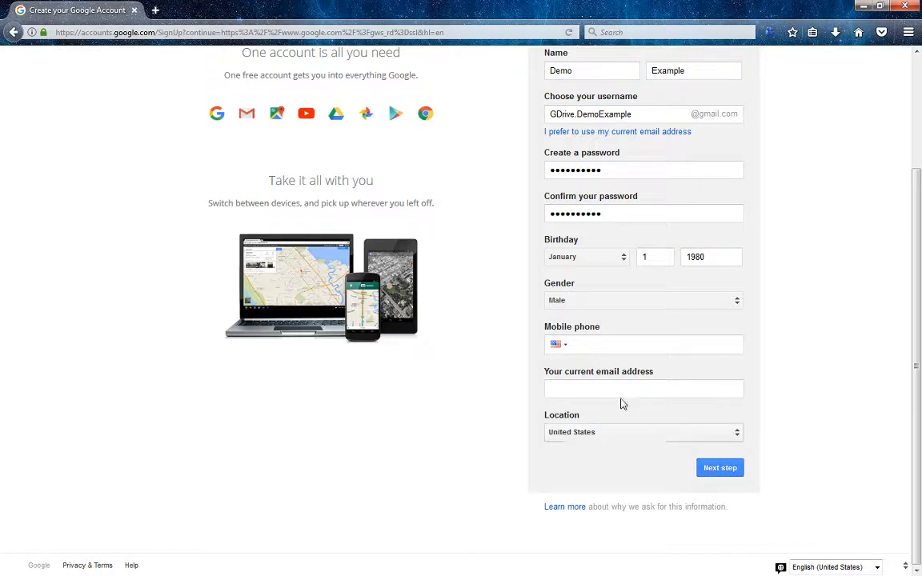
pyautogui.click(716, 469)
pyautogui.scroll(3, 807, 493)
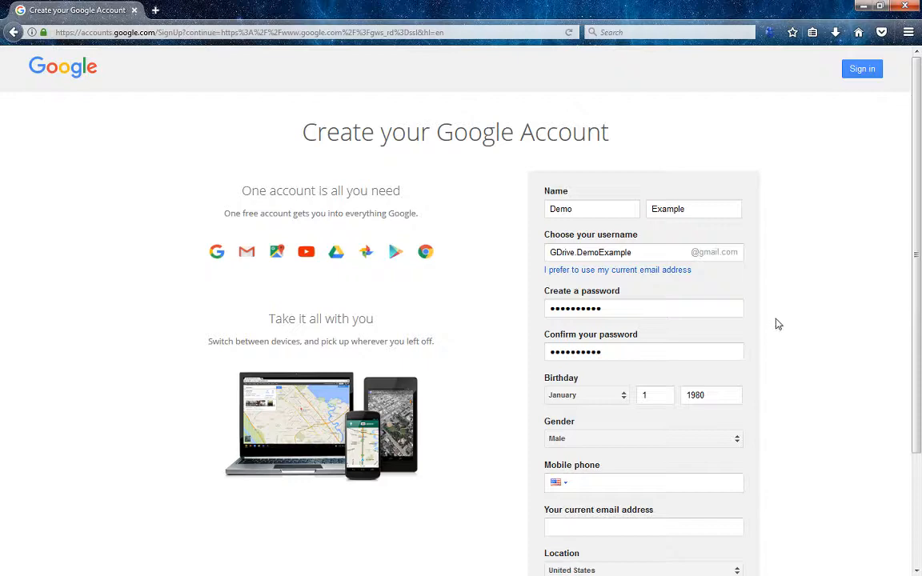
pyautogui.scroll(-3, 778, 332)
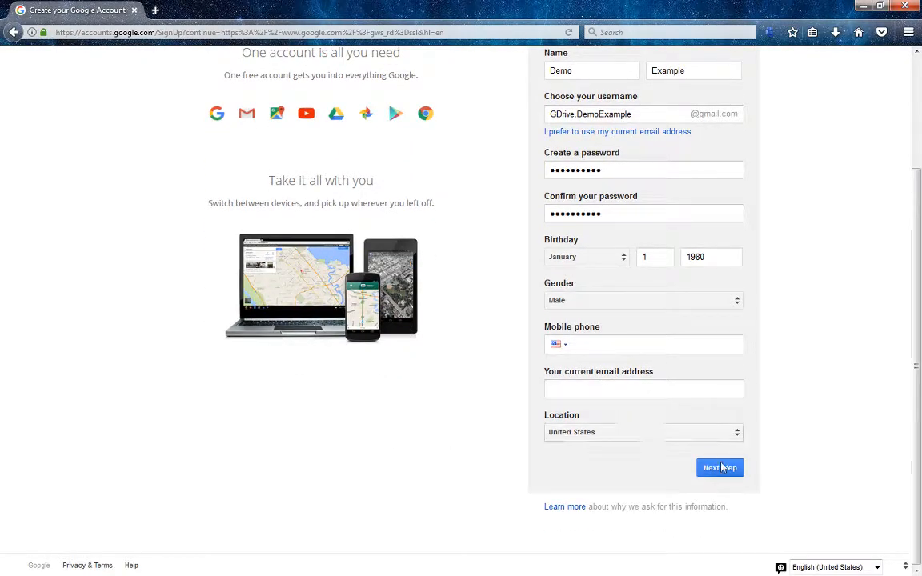
# Submit the sign-up form and decline saving the login for now
pyautogui.click(720, 468)
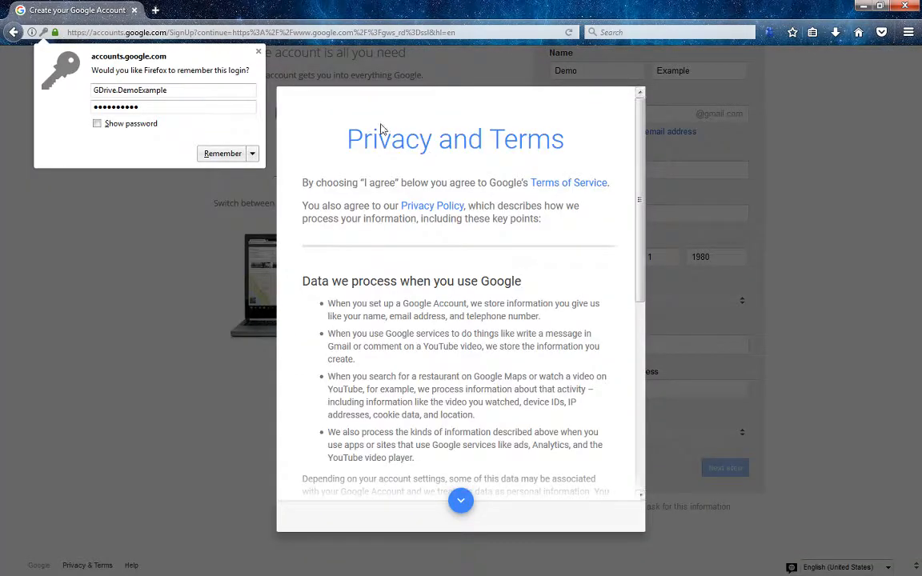
pyautogui.click(252, 154)
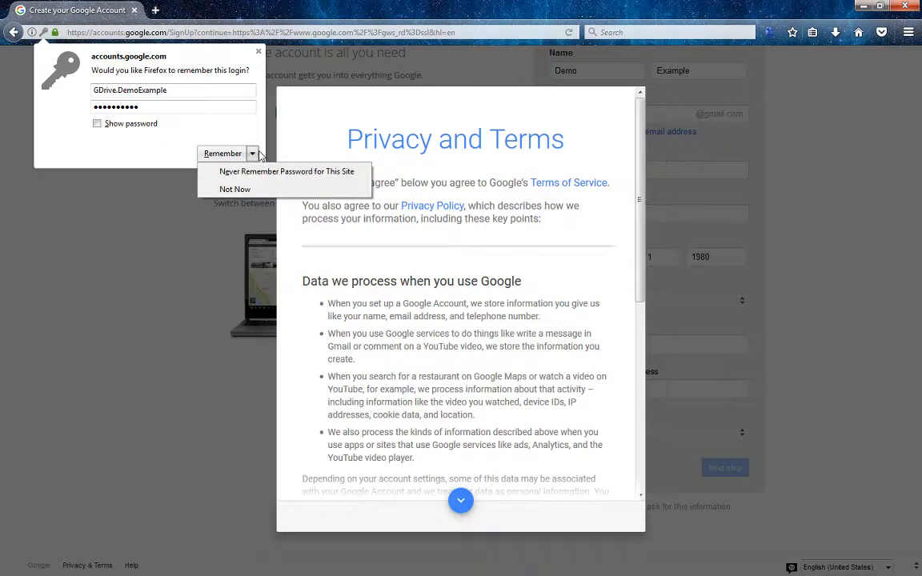
pyautogui.click(235, 190)
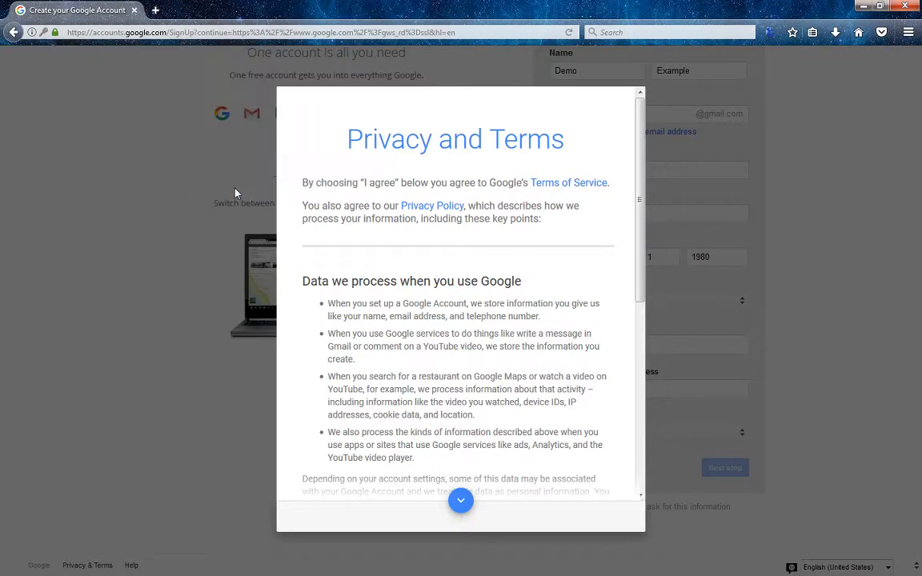
# Scroll through the Privacy and Terms and click I AGREE to create the account
pyautogui.scroll(-2, 400, 248)
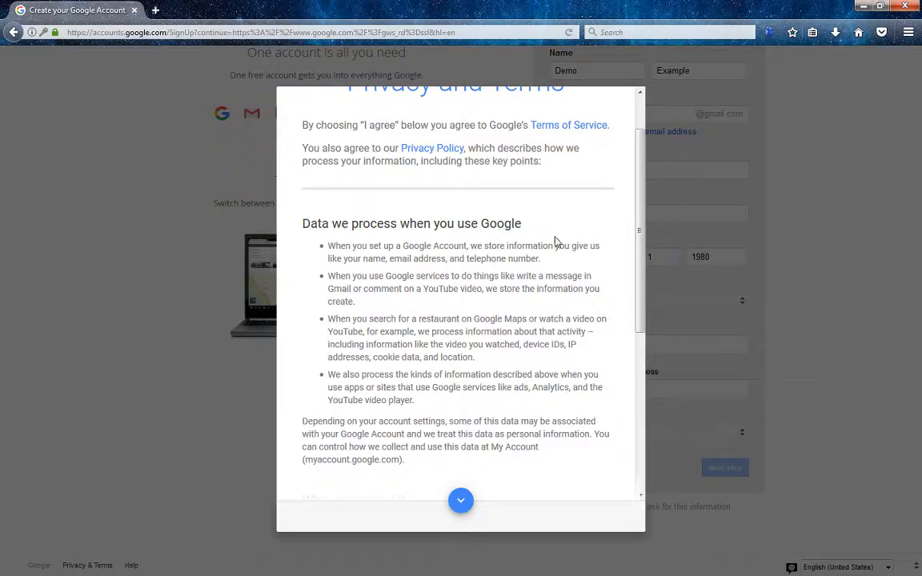
pyautogui.scroll(-7, 453, 232)
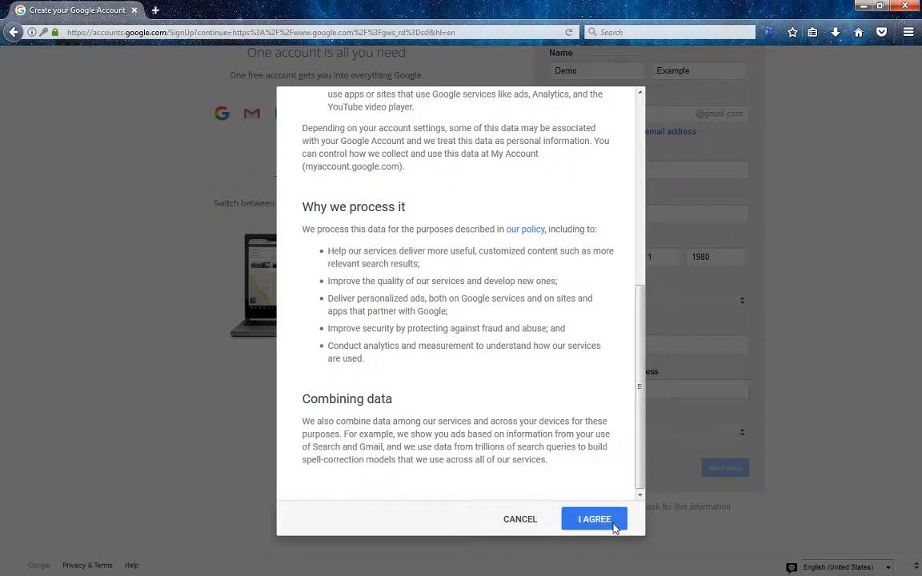
pyautogui.scroll(3, 489, 346)
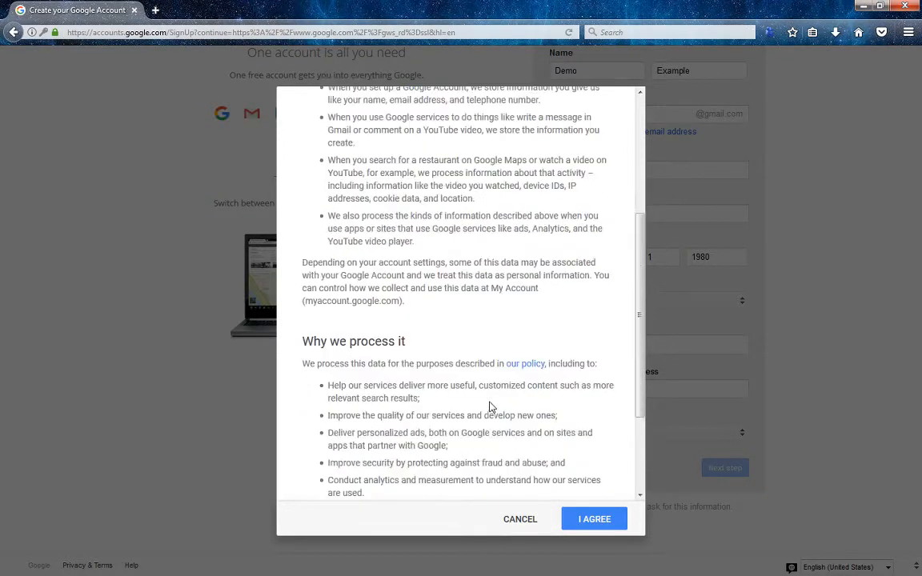
pyautogui.scroll(-3, 489, 406)
pyautogui.click(596, 520)
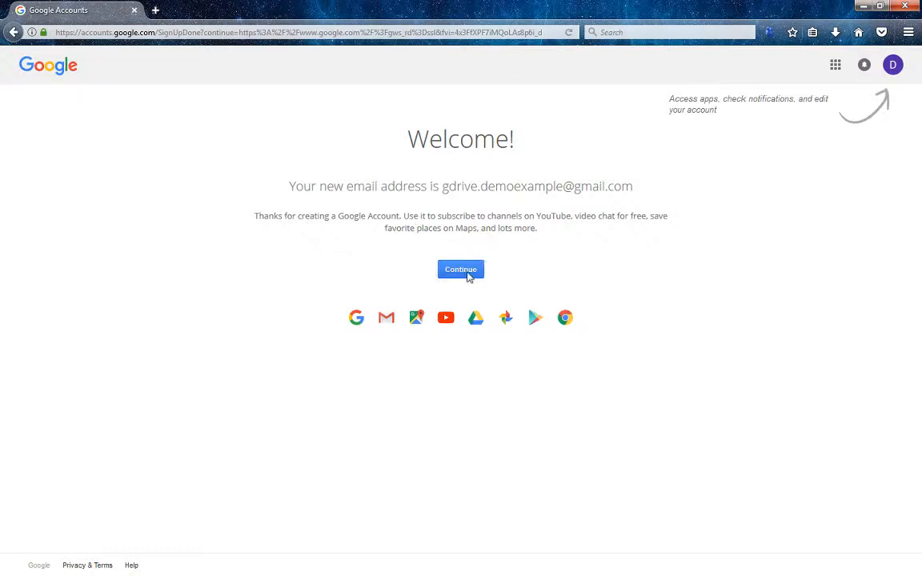
# Continue past the welcome page, dismiss the homepage suggestion, and open Gmail
pyautogui.click(467, 271)
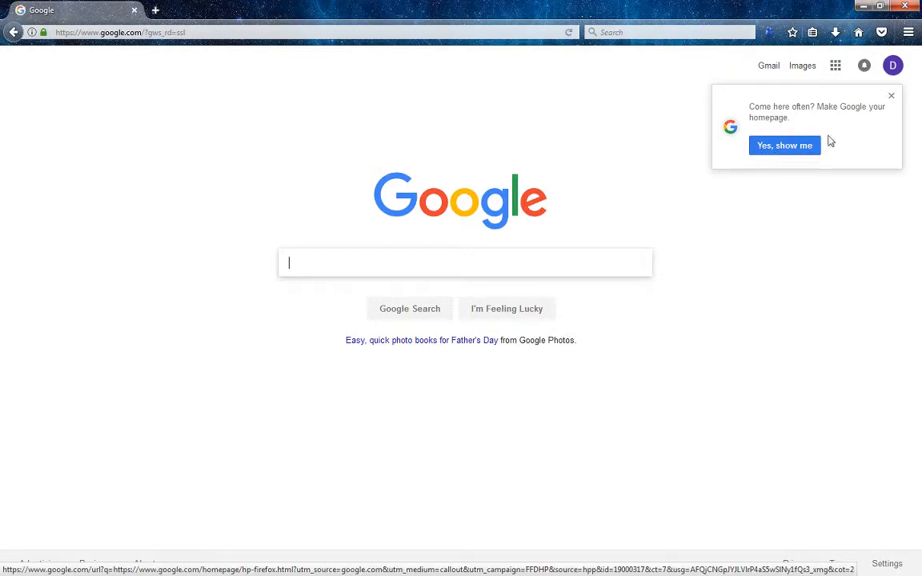
pyautogui.click(890, 96)
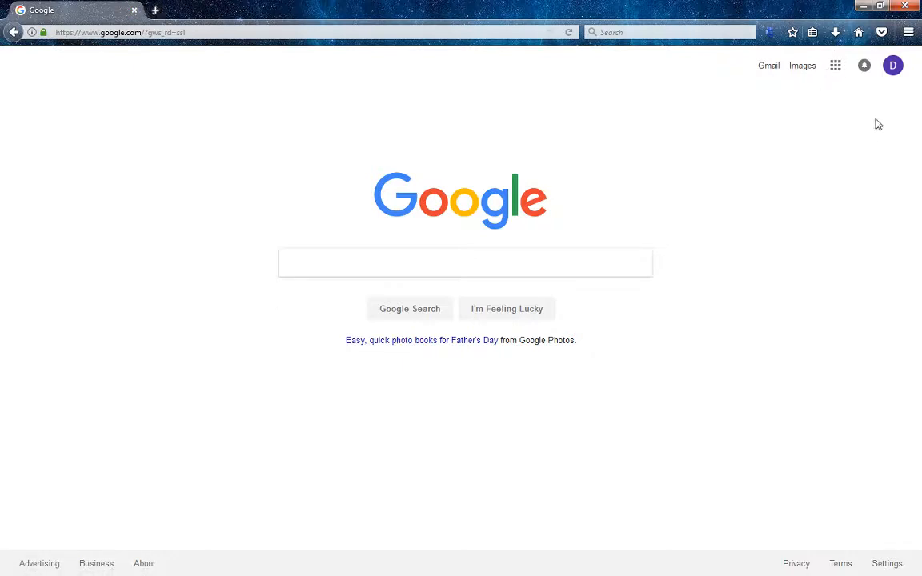
pyautogui.click(768, 69)
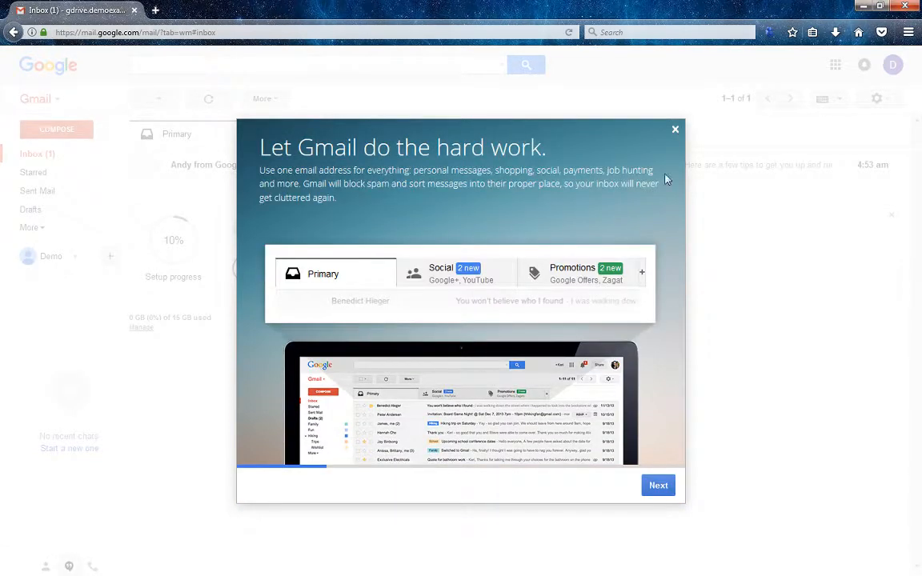
# Step through all four Gmail welcome slides and finish with Go to Gmail
pyautogui.click(661, 488)
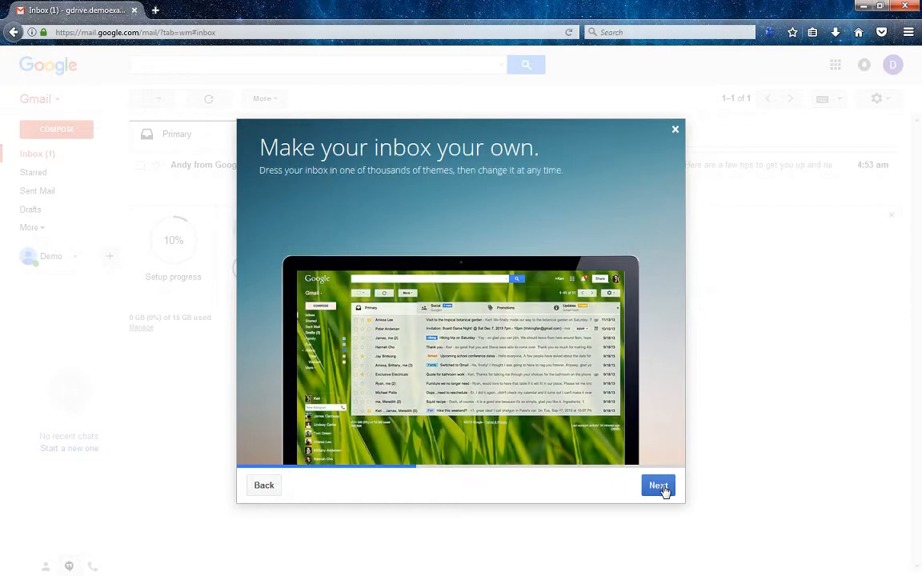
pyautogui.click(661, 488)
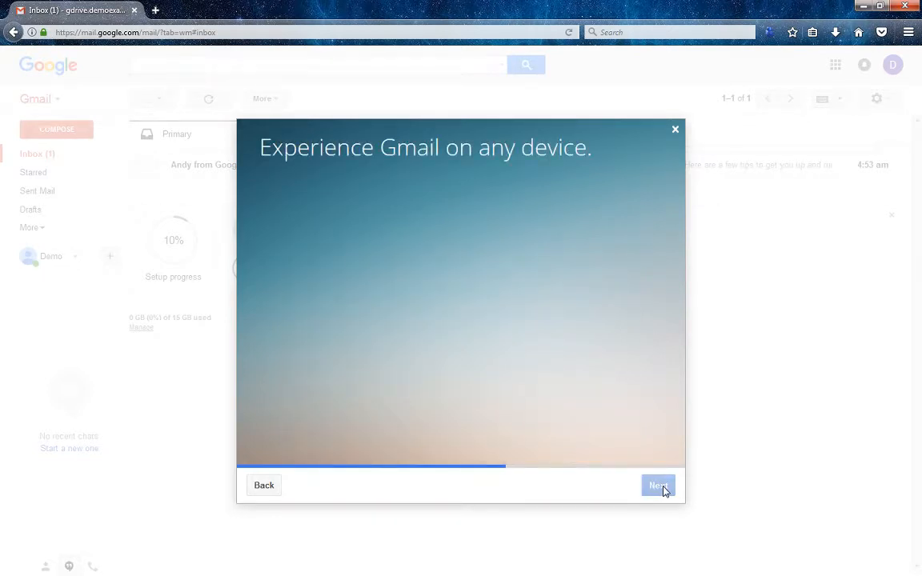
pyautogui.click(659, 488)
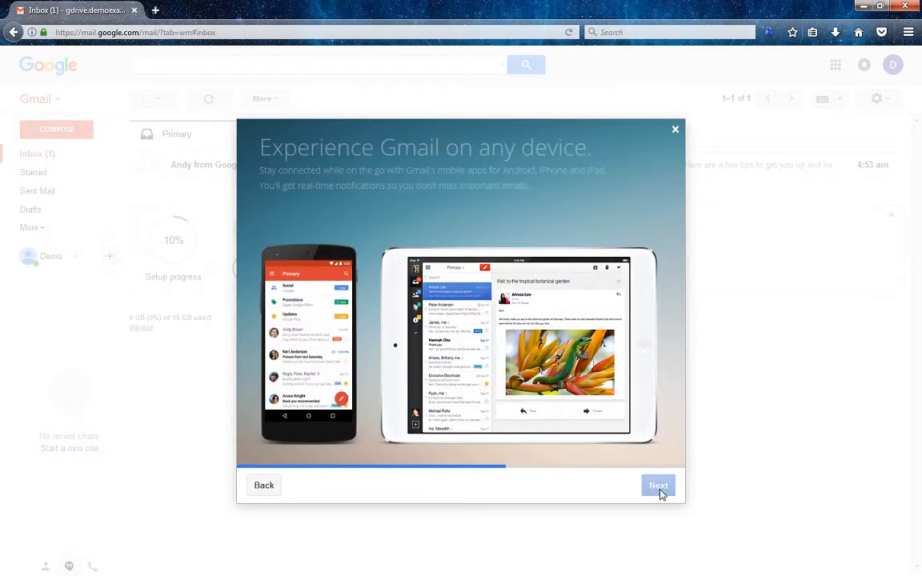
pyautogui.click(658, 488)
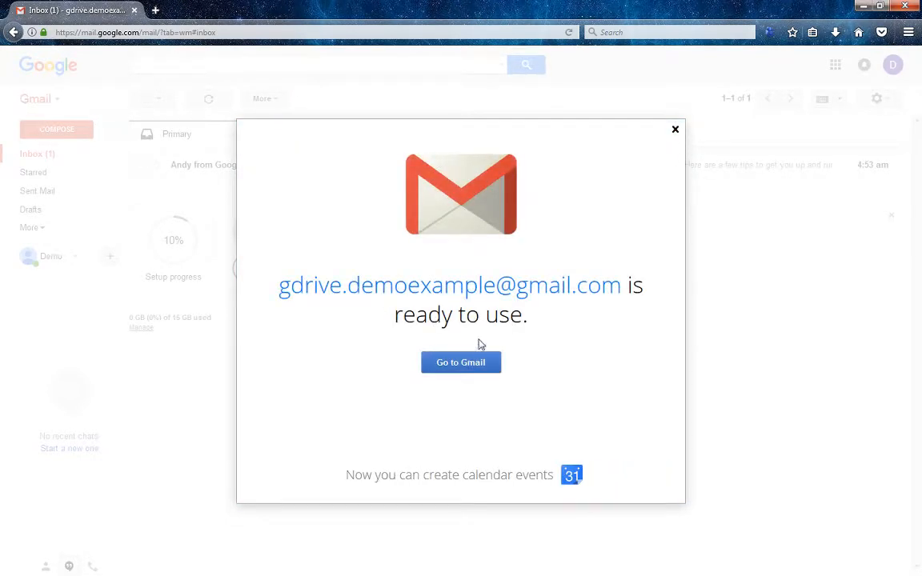
pyautogui.click(470, 364)
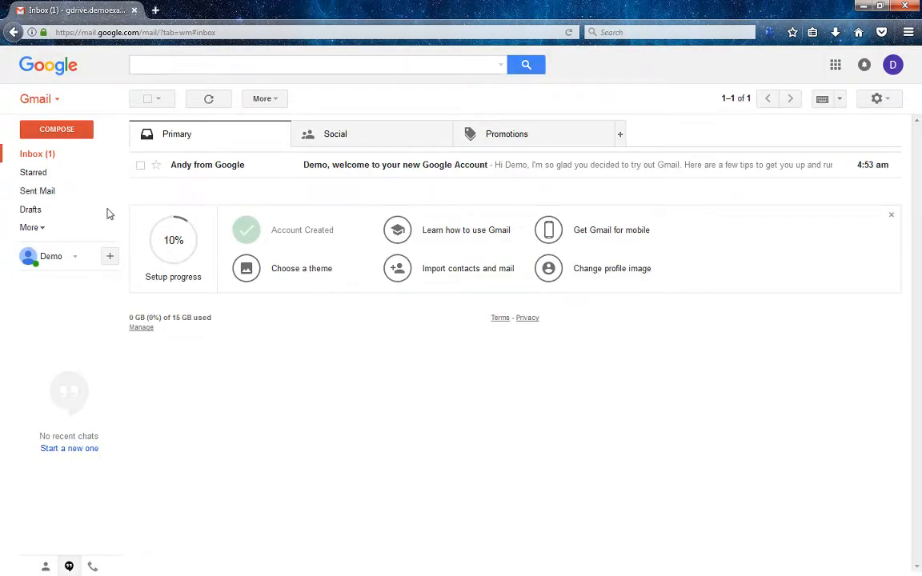
# Refresh the Inbox and open the welcome email from Google
pyautogui.click(47, 155)
pyautogui.click(52, 158)
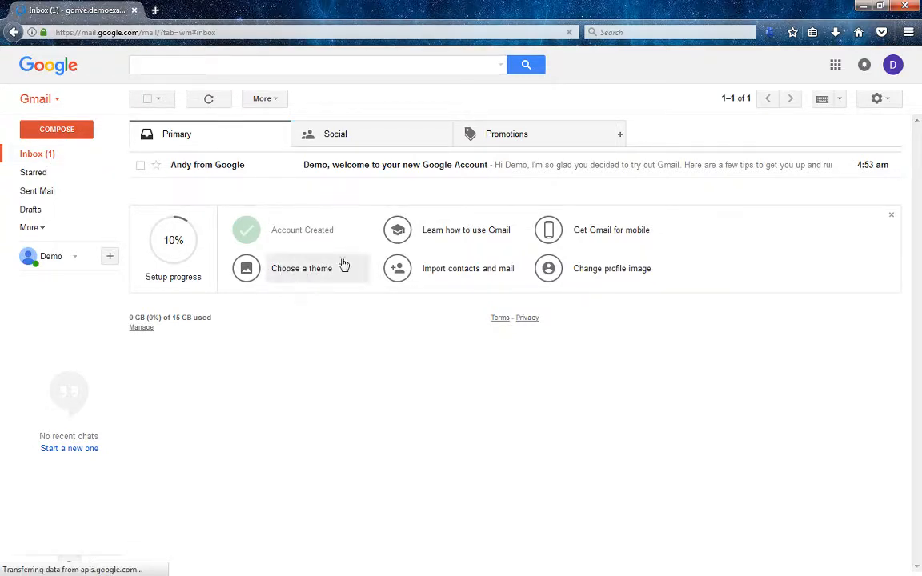
pyautogui.click(41, 158)
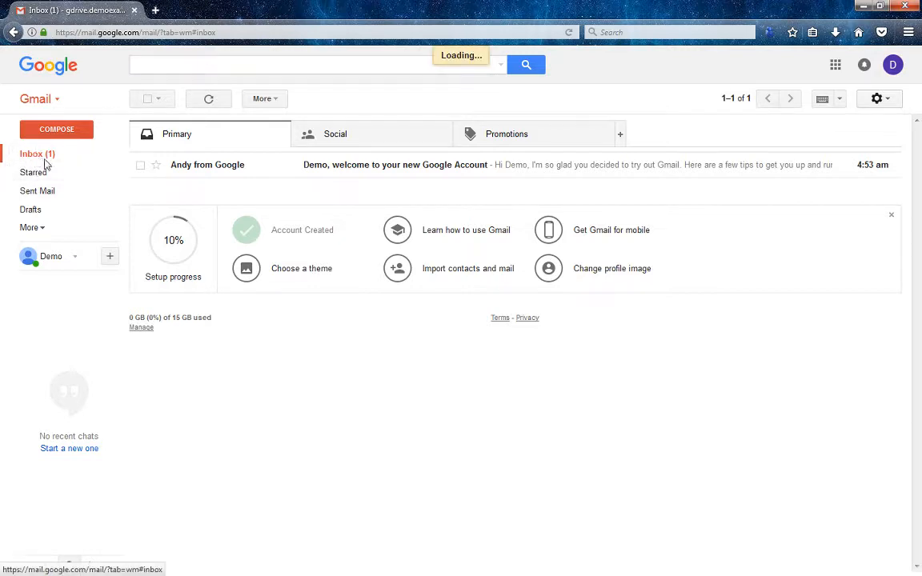
pyautogui.click(269, 168)
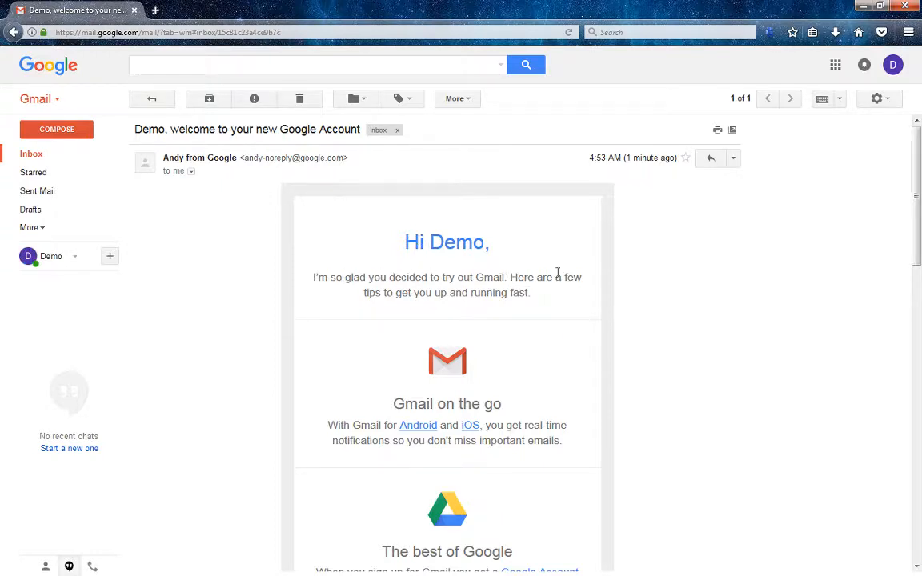
# Launch Drive from the Google apps grid in a new tab
pyautogui.click(834, 67)
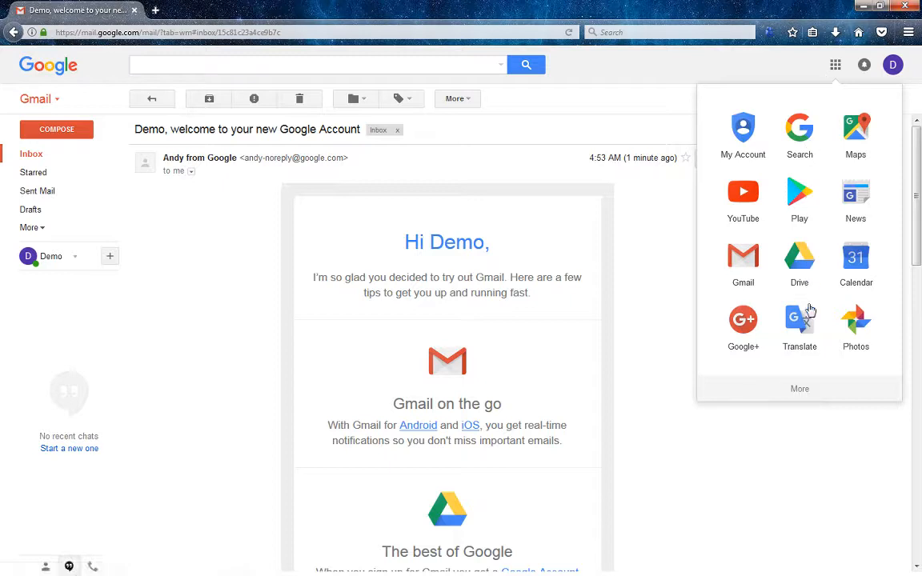
pyautogui.click(800, 264)
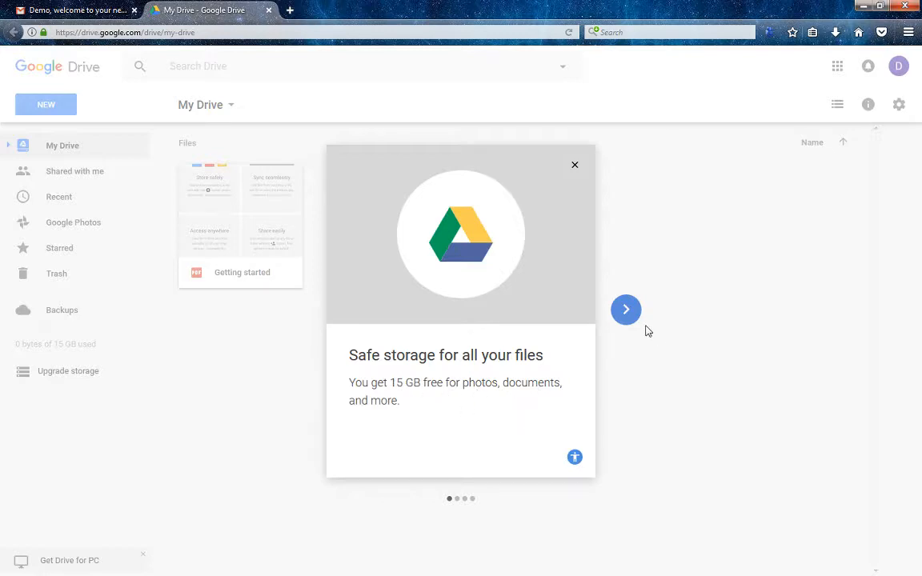
# Page through the three Drive intro slides and close the welcome dialog
pyautogui.click(623, 315)
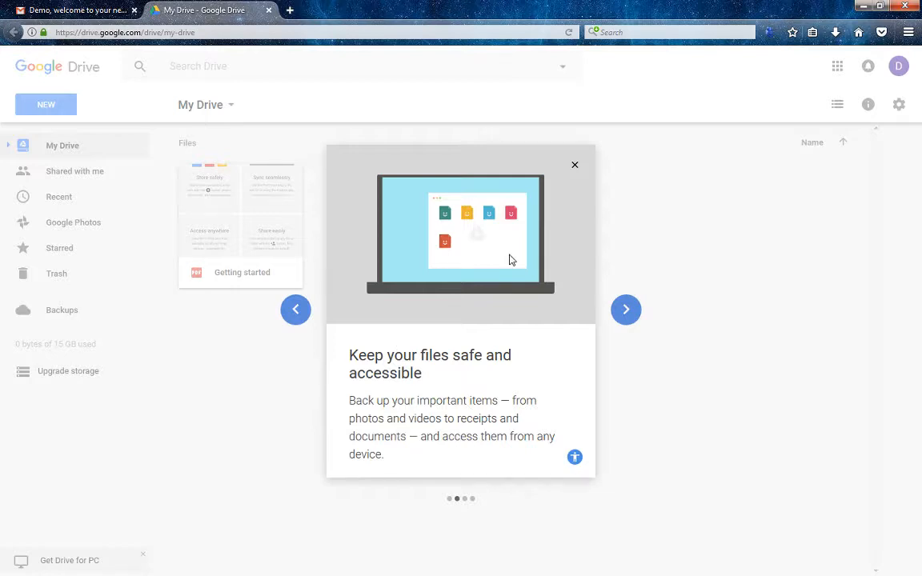
pyautogui.click(630, 313)
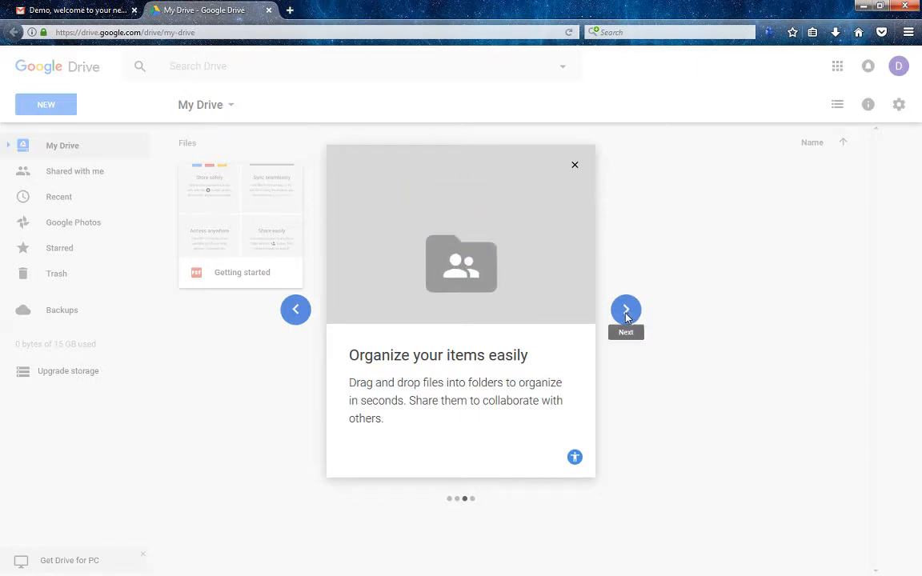
pyautogui.click(627, 312)
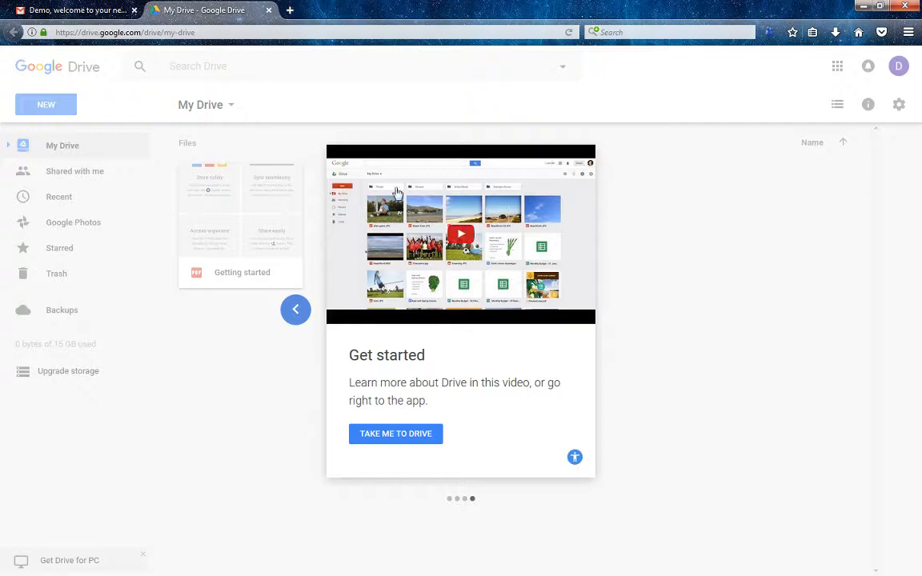
pyautogui.click(644, 227)
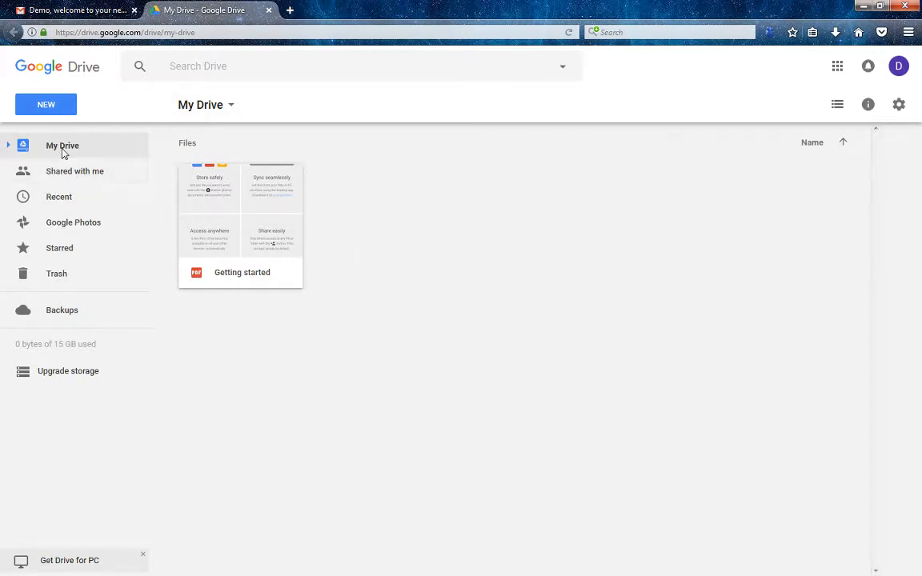
pyautogui.click(224, 207)
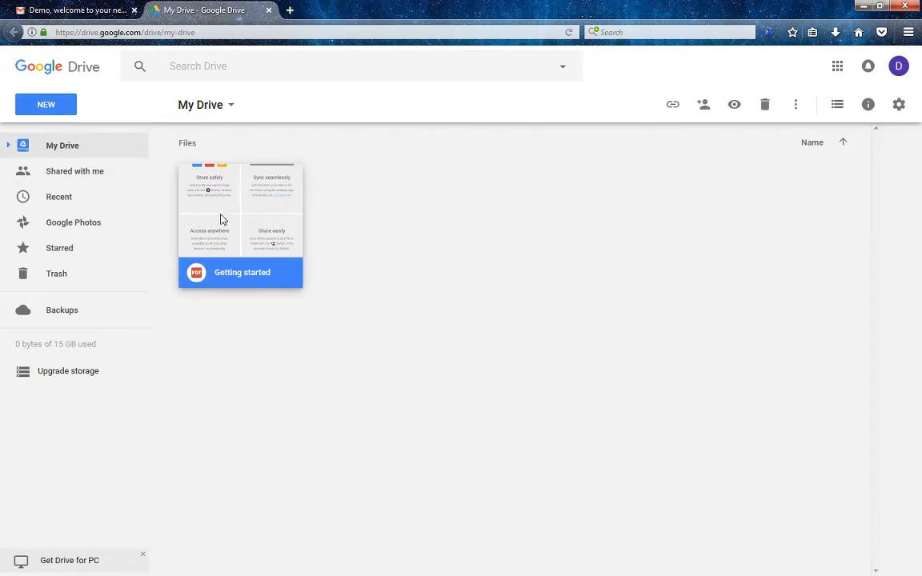
pyautogui.doubleClick(224, 230)
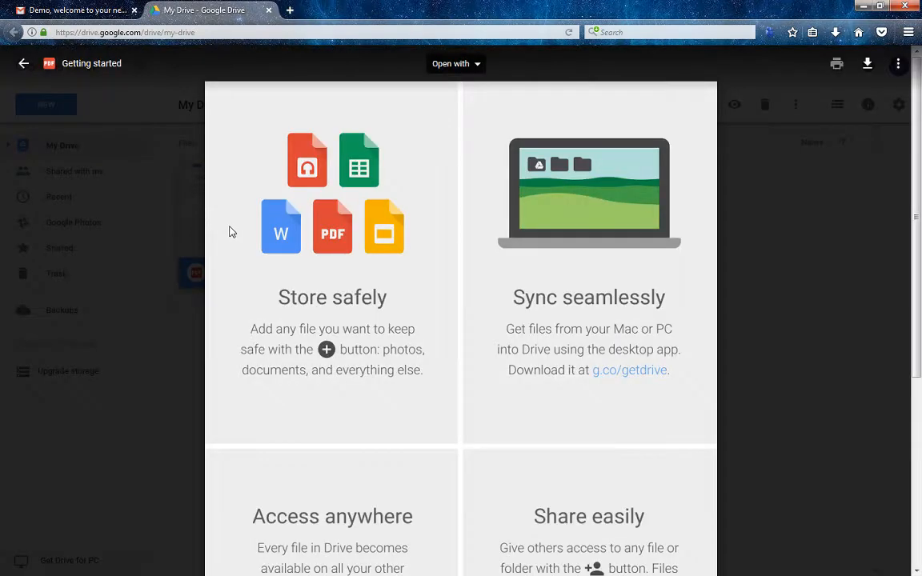
pyautogui.scroll(-3, 416, 259)
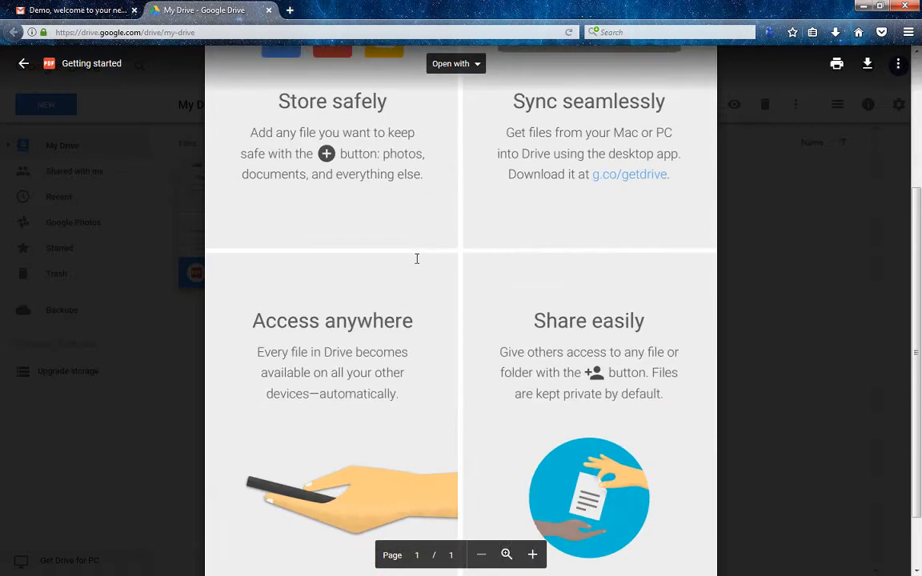
pyautogui.scroll(3, 417, 259)
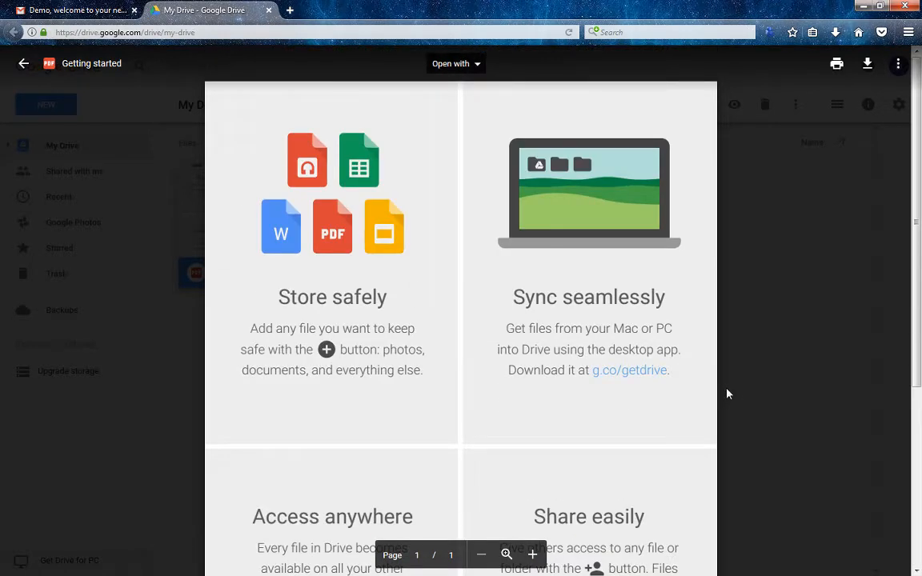
pyautogui.click(726, 394)
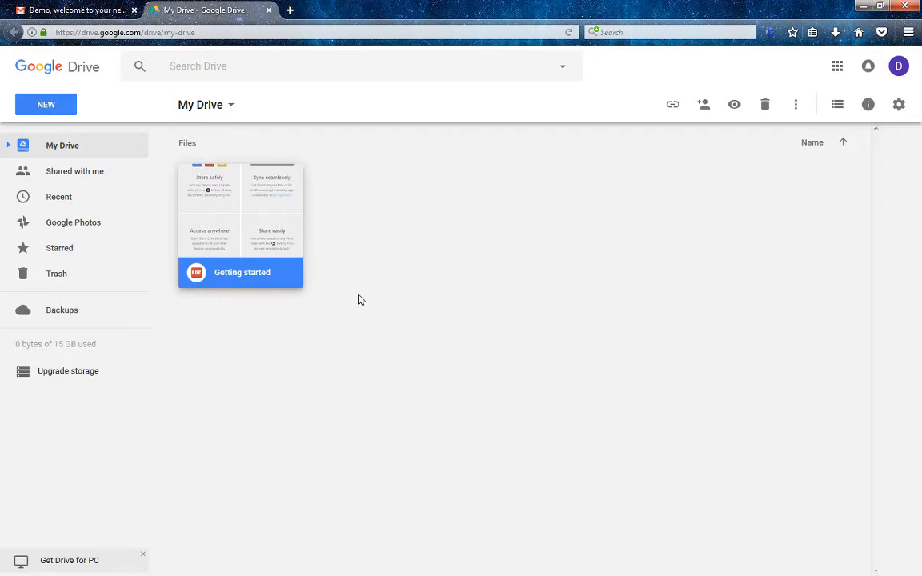
# Open the new-item menu in My Drive, starting and cancelling a New folder
pyautogui.click(372, 249)
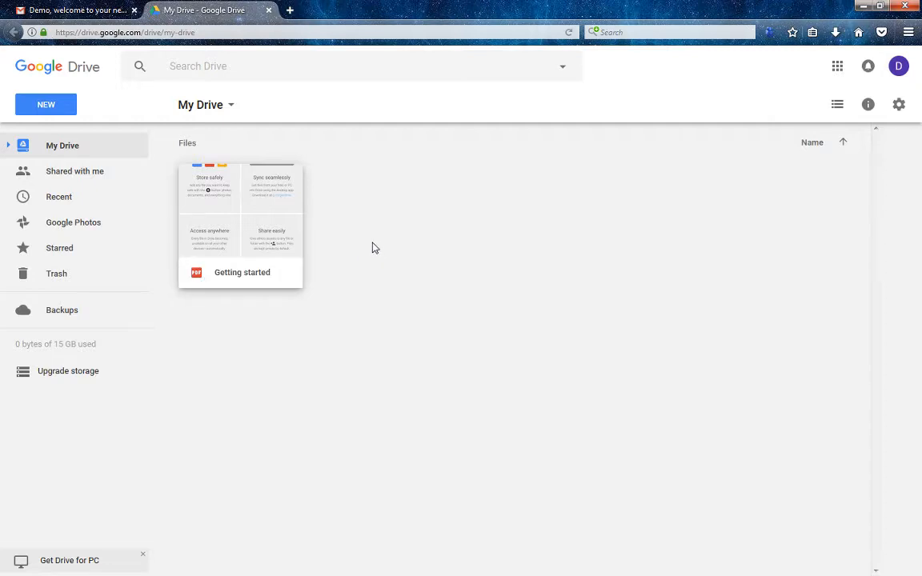
pyautogui.rightClick(375, 200)
pyautogui.click(376, 203)
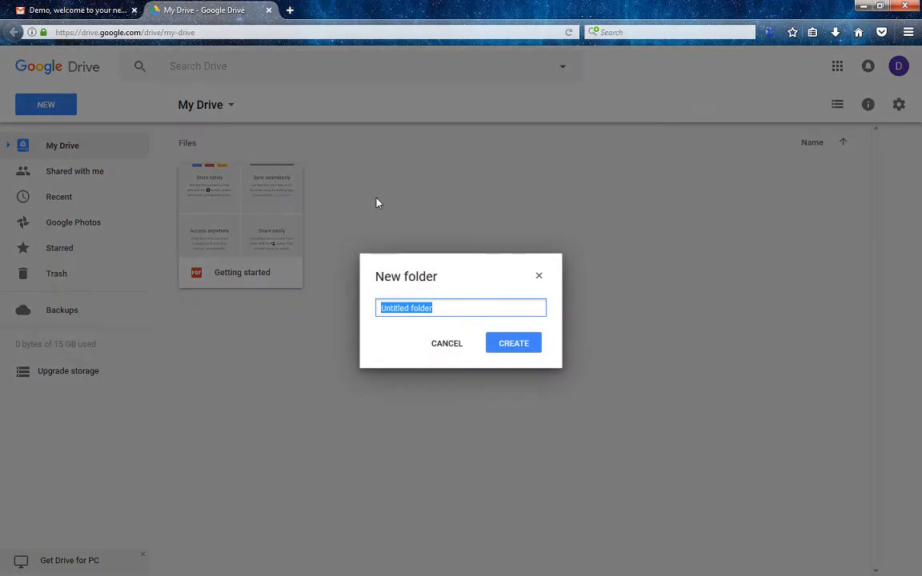
pyautogui.click(447, 343)
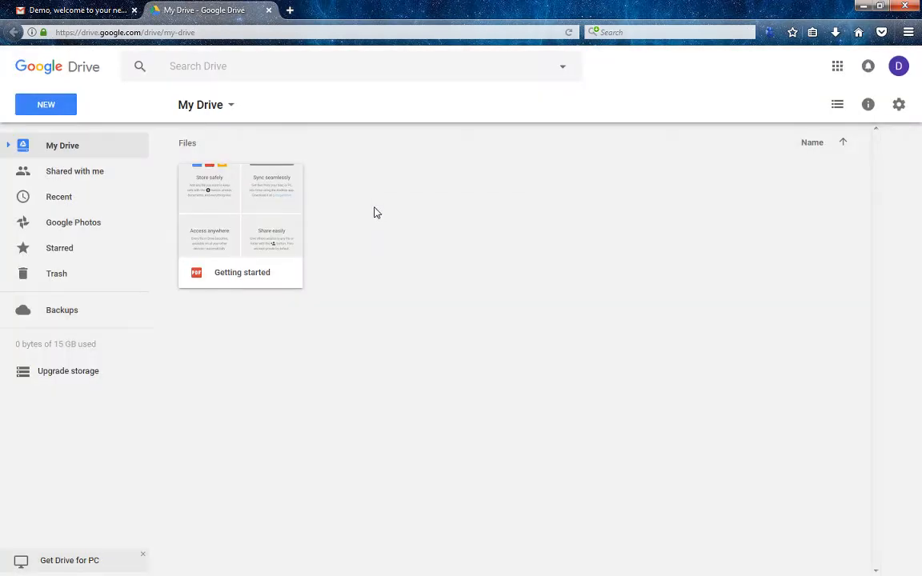
pyautogui.rightClick(376, 212)
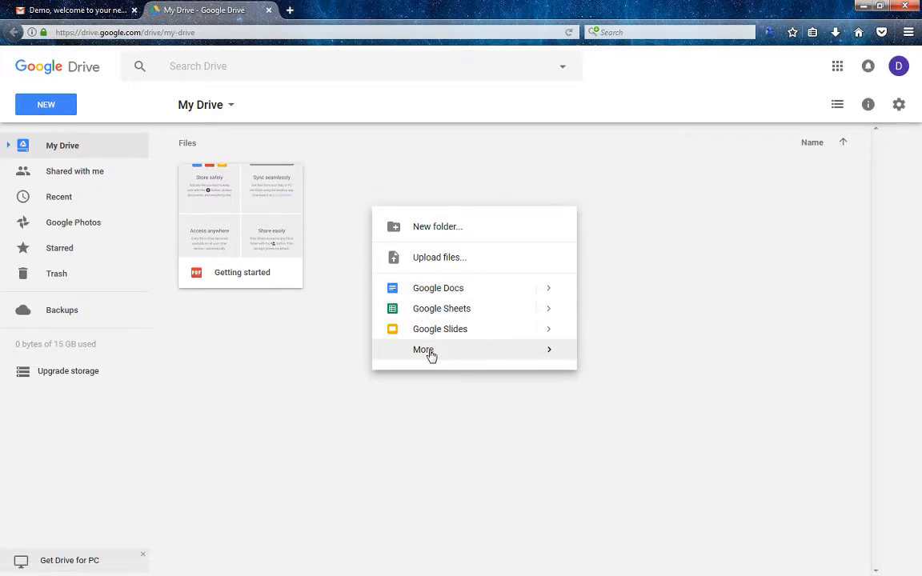
pyautogui.moveTo(492, 351)
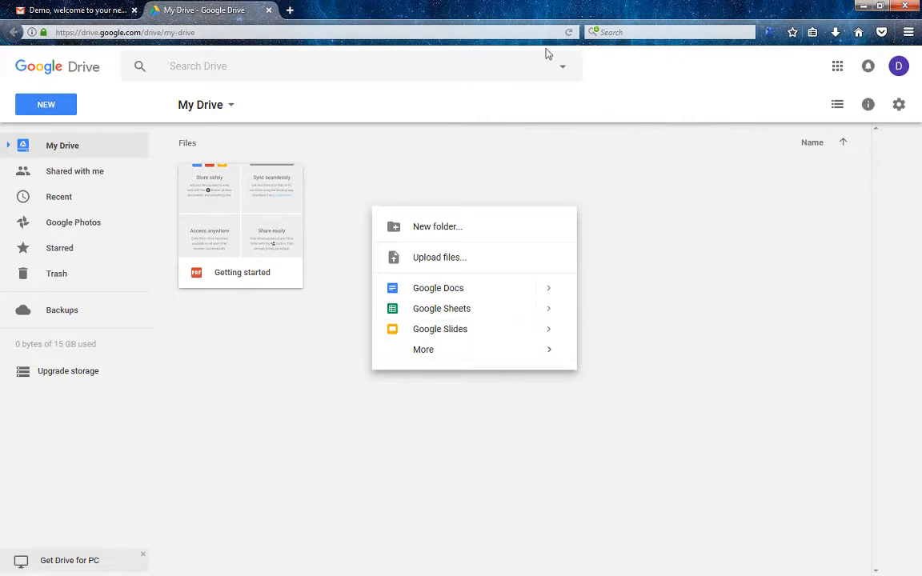
pyautogui.click(456, 154)
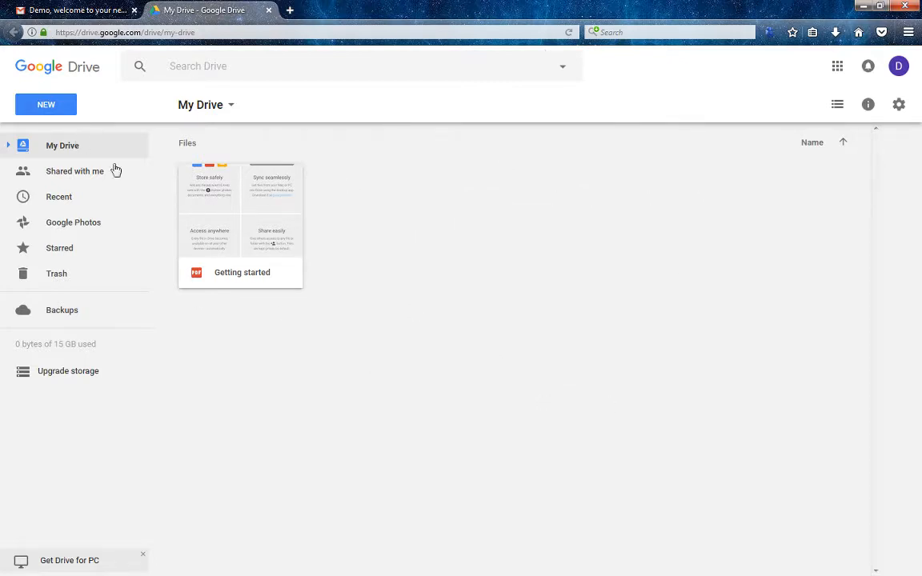
# Create a folder named Google_Start_Document in My Drive
pyautogui.rightClick(431, 304)
pyautogui.click(425, 274)
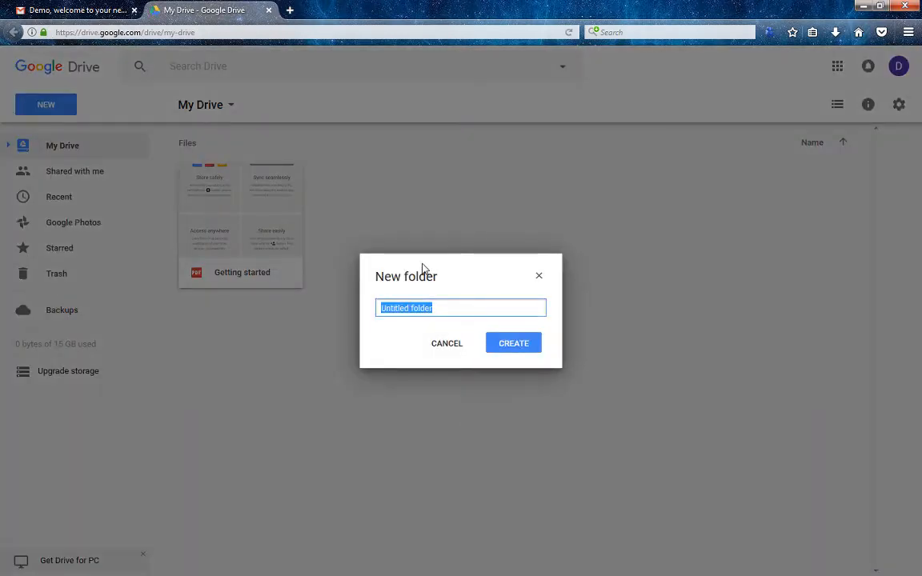
pyautogui.write('Google_Sta')
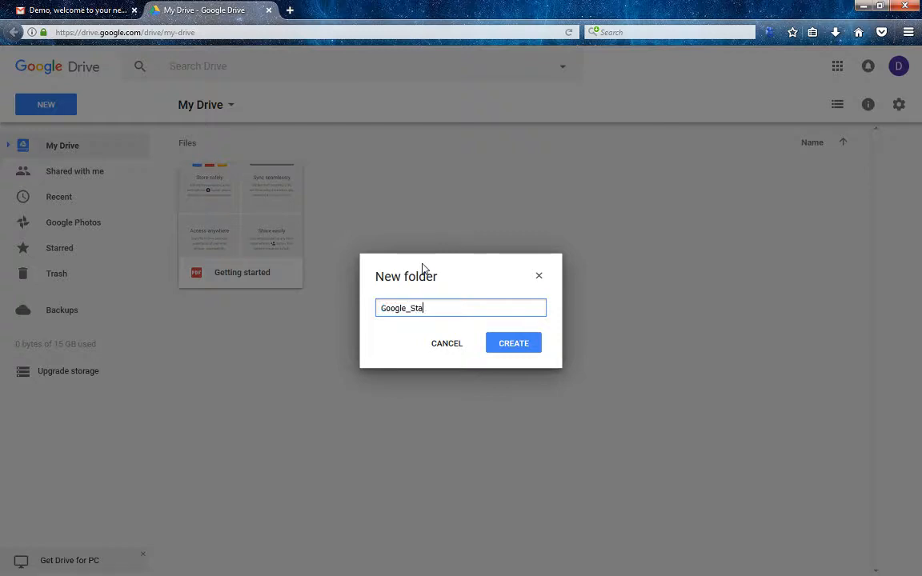
pyautogui.write('rt_Dcoum')
pyautogui.press('BackSpace')
pyautogui.press('BackSpace')
pyautogui.write('umen')
pyautogui.click(516, 349)
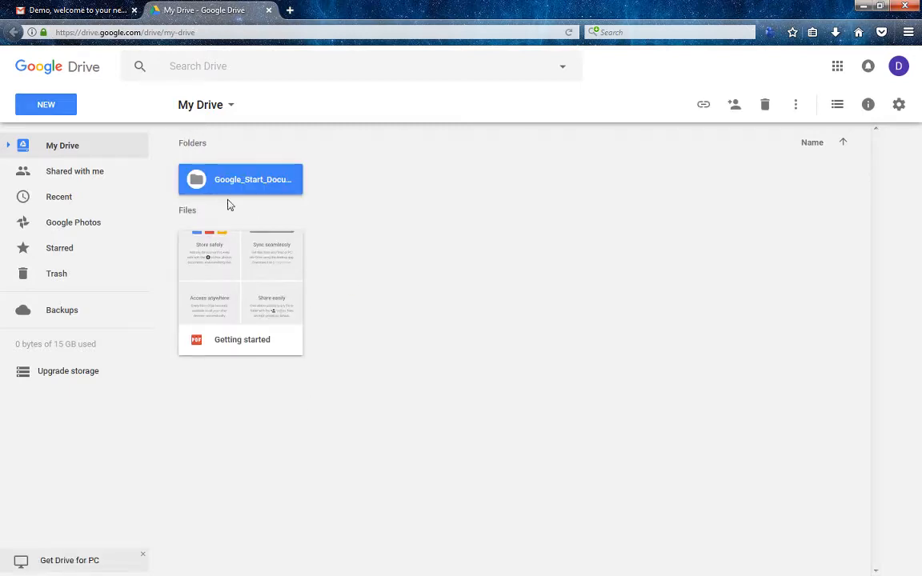
# Drag the Getting started PDF into Google_Start_Document and open that folder
pyautogui.click(266, 324)
pyautogui.moveTo(228, 274); pyautogui.dragTo(267, 193)
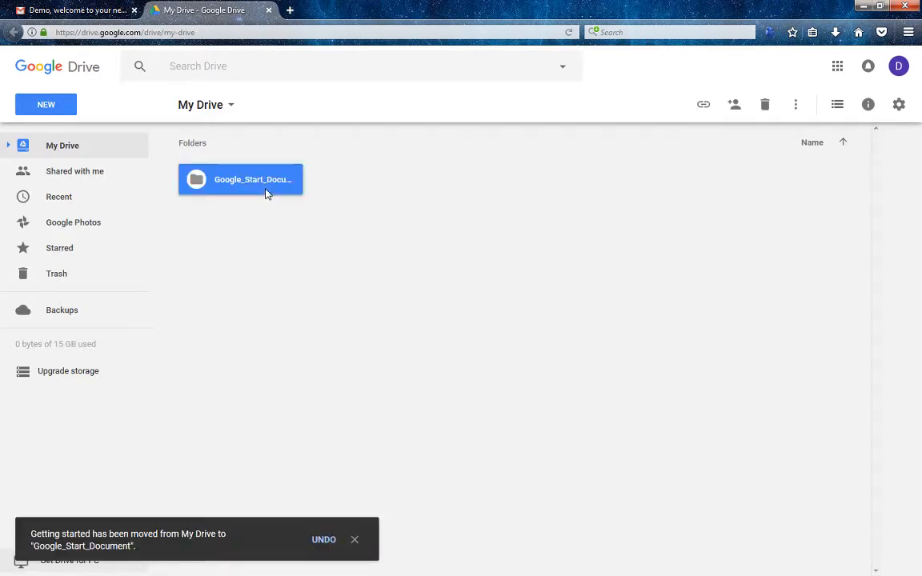
pyautogui.doubleClick(263, 182)
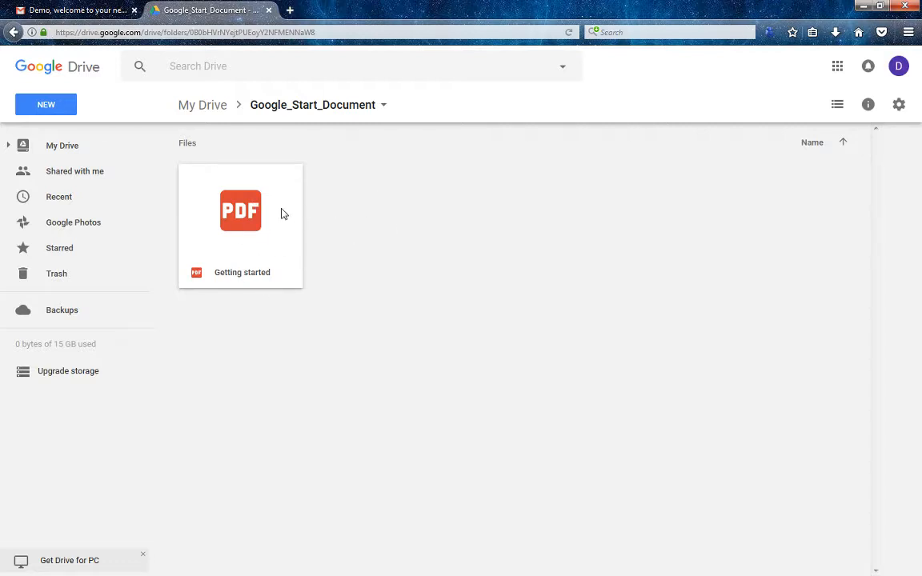
# Bring up and dismiss the add-items menus, then select the Getting started PDF
pyautogui.rightClick(395, 243)
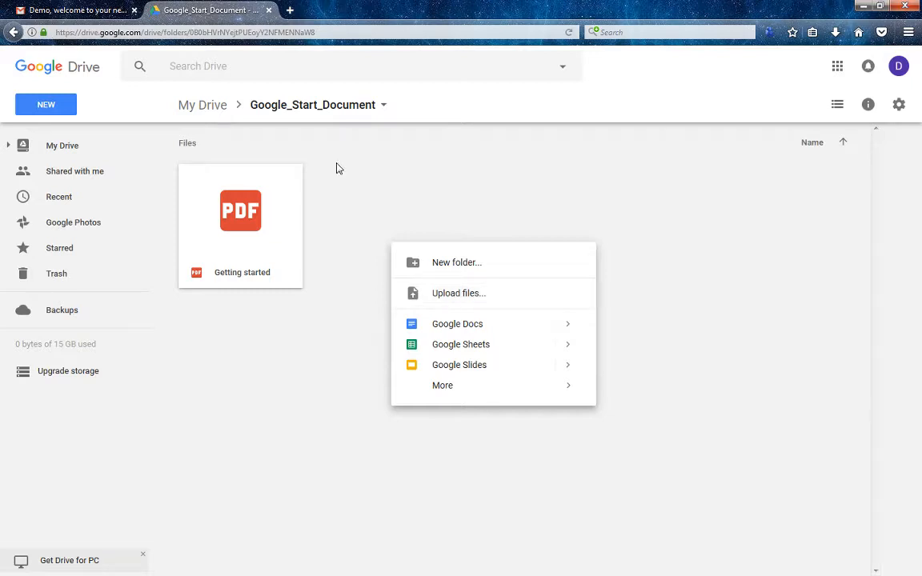
pyautogui.click(385, 225)
pyautogui.rightClick(384, 231)
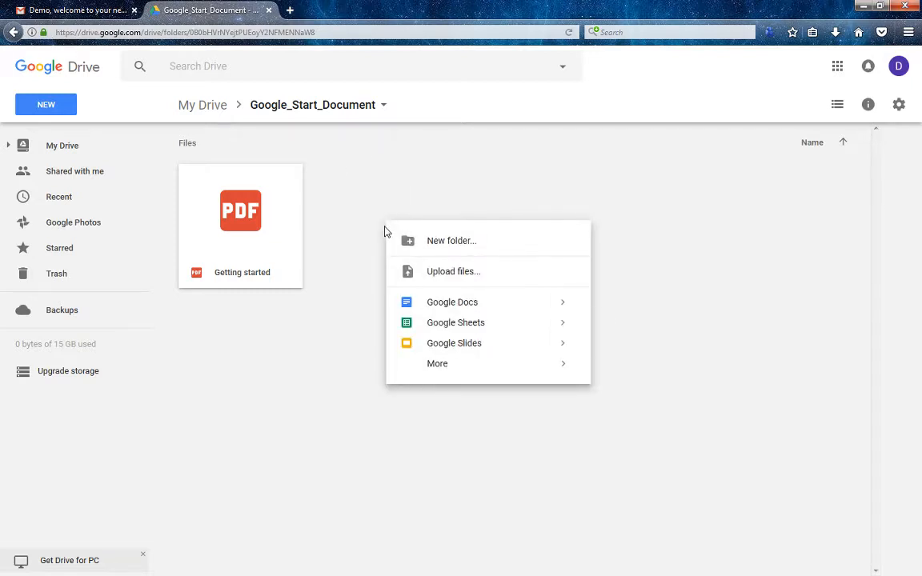
pyautogui.click(63, 132)
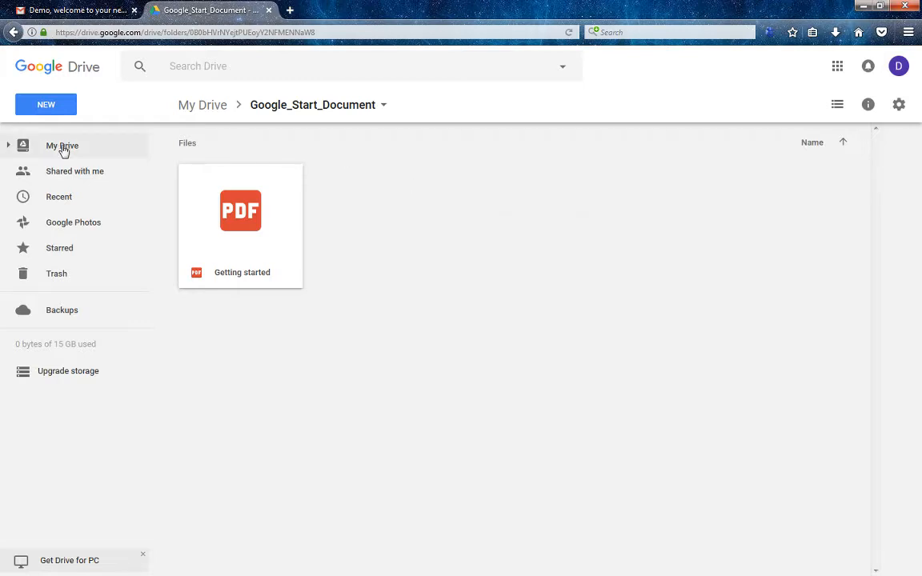
pyautogui.rightClick(64, 151)
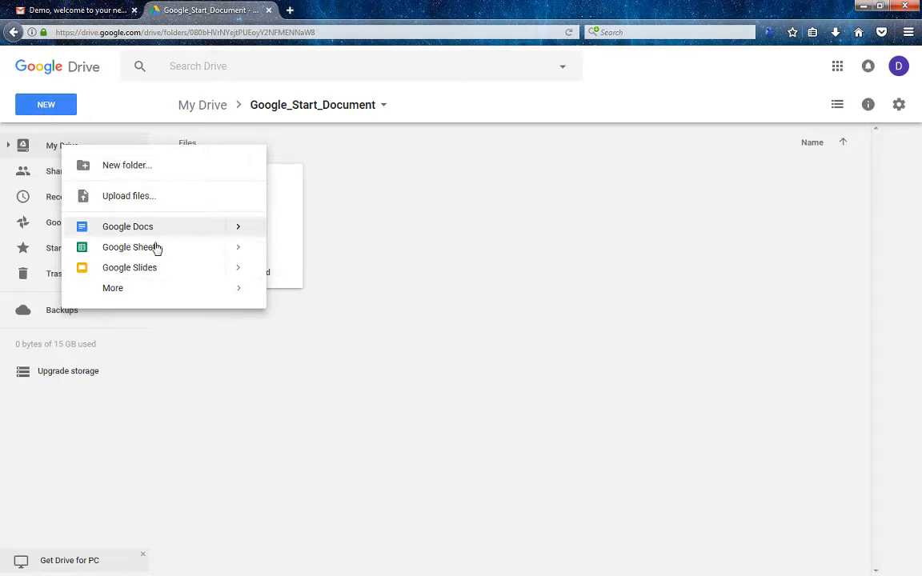
pyautogui.click(380, 196)
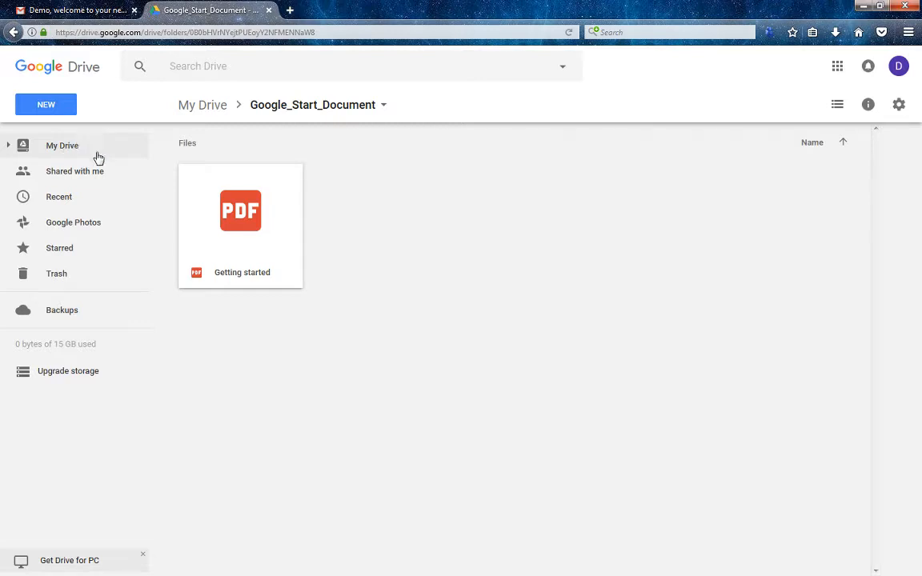
pyautogui.click(264, 220)
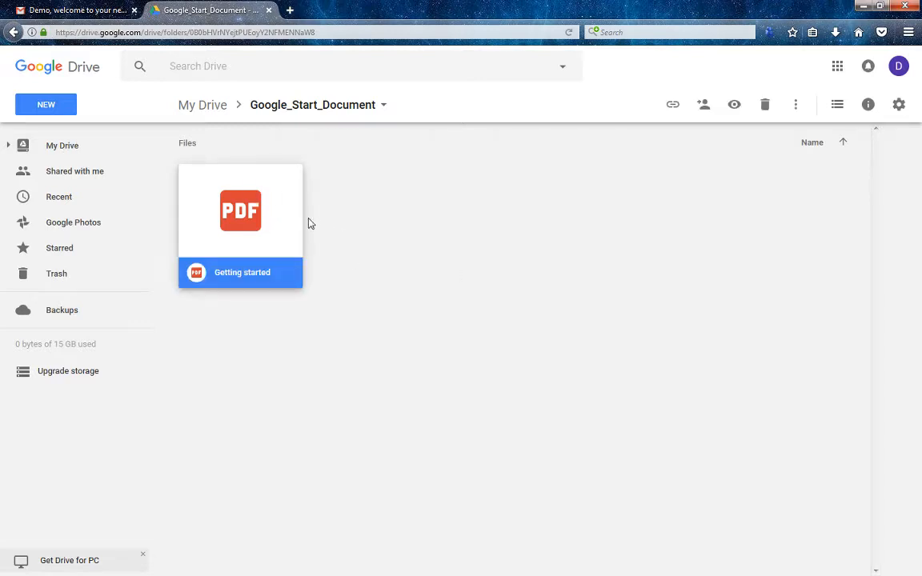
# Turn on anyone-with-the-link sharing for the Getting started PDF and copy its link
pyautogui.rightClick(254, 205)
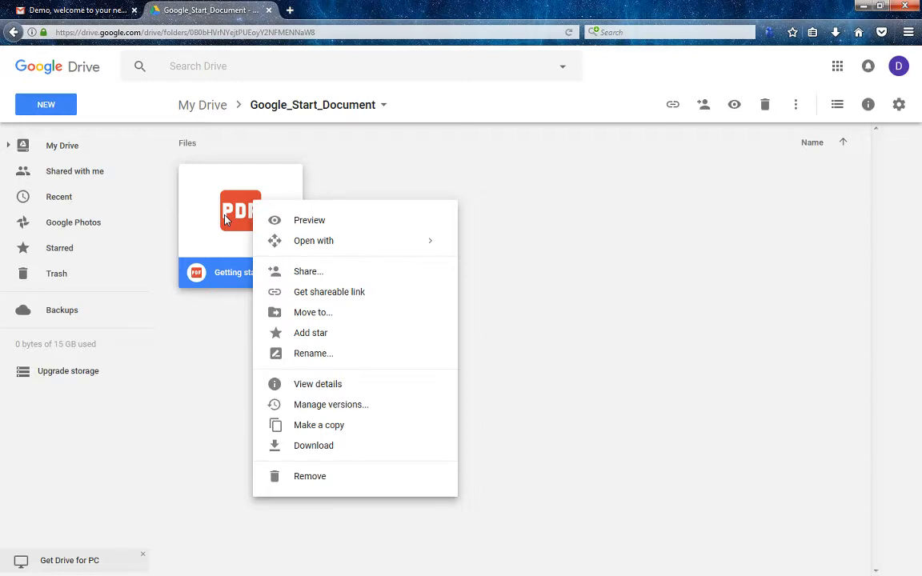
pyautogui.click(345, 293)
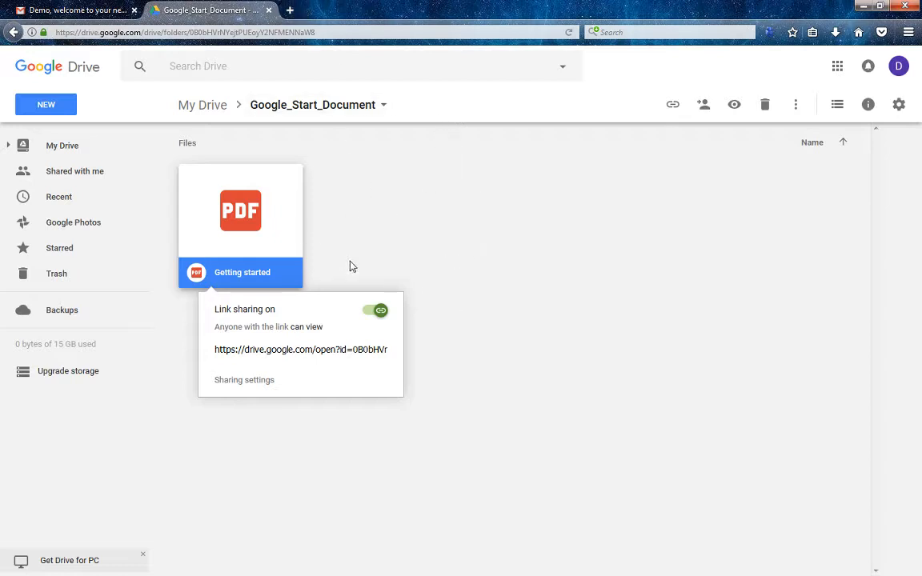
pyautogui.click(405, 208)
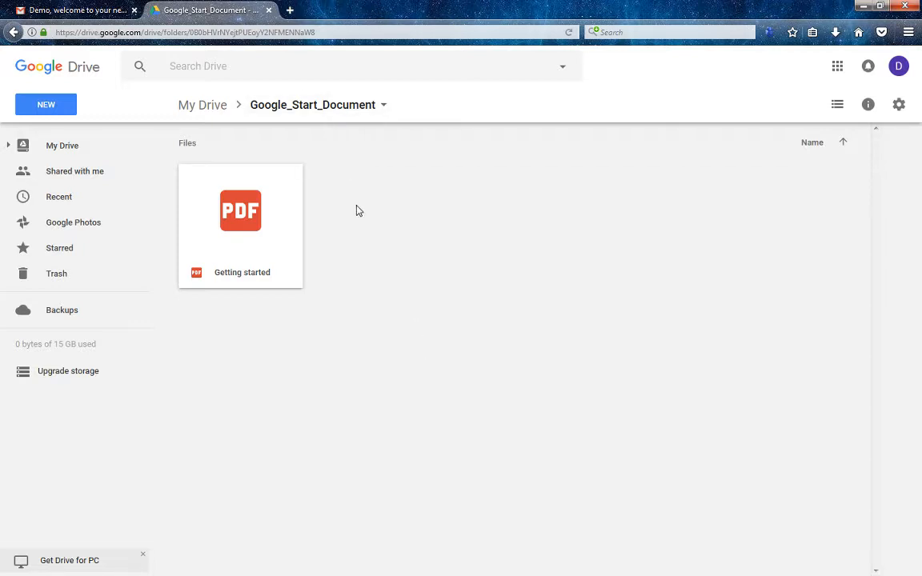
pyautogui.click(289, 9)
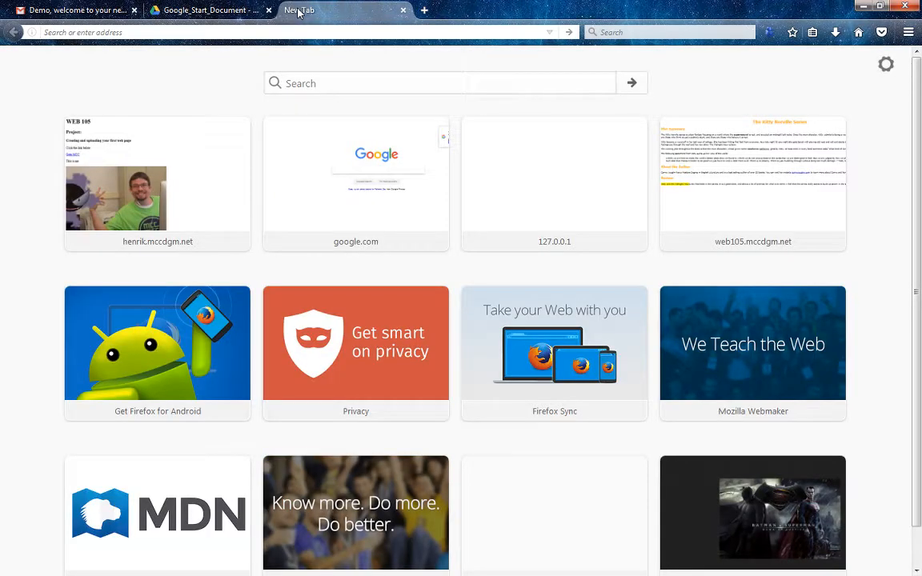
# Load youtube.com and sign in with the demo Google account
pyautogui.write('youtube')
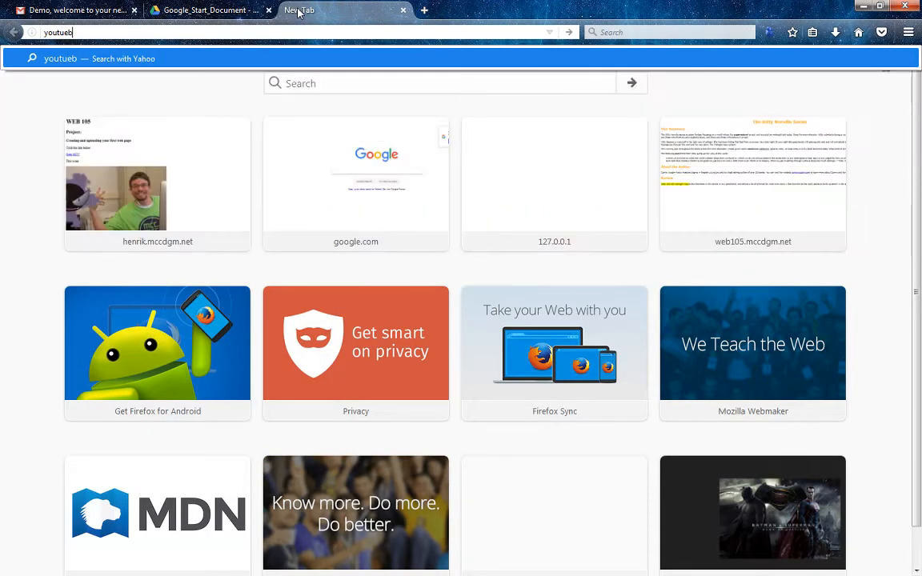
pyautogui.write('.com')
pyautogui.press('Return')
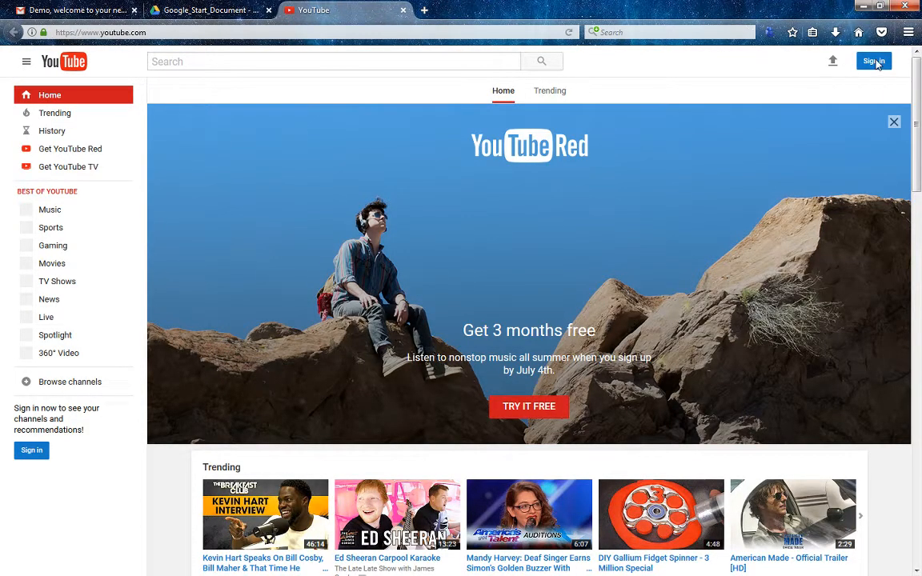
pyautogui.click(874, 61)
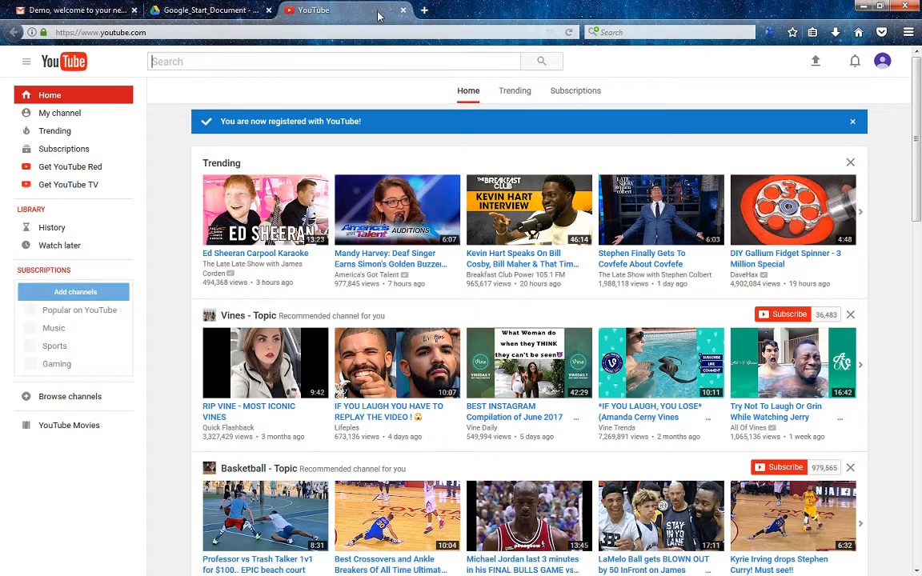
# Check the signed-in YouTube account, then return to the Google_Start_Document Drive tab
pyautogui.click(884, 63)
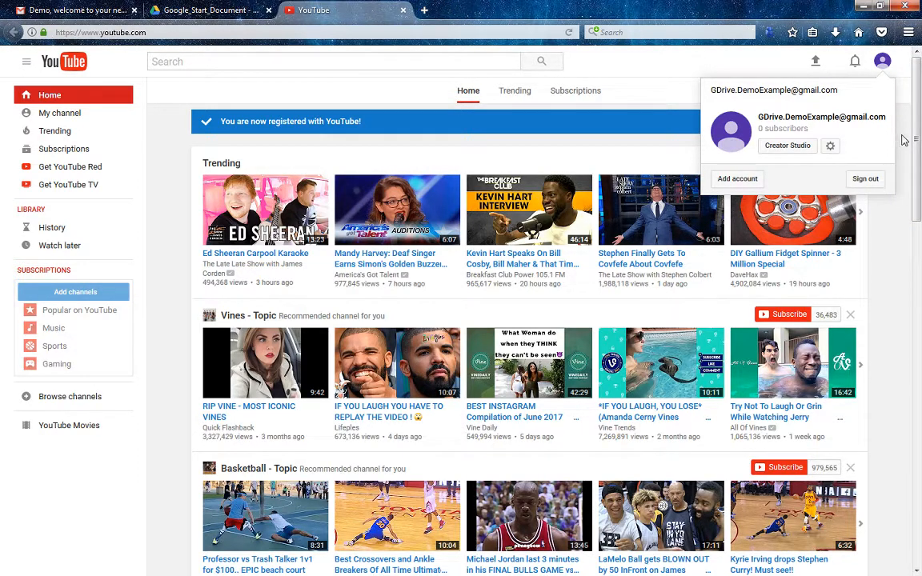
pyautogui.click(897, 176)
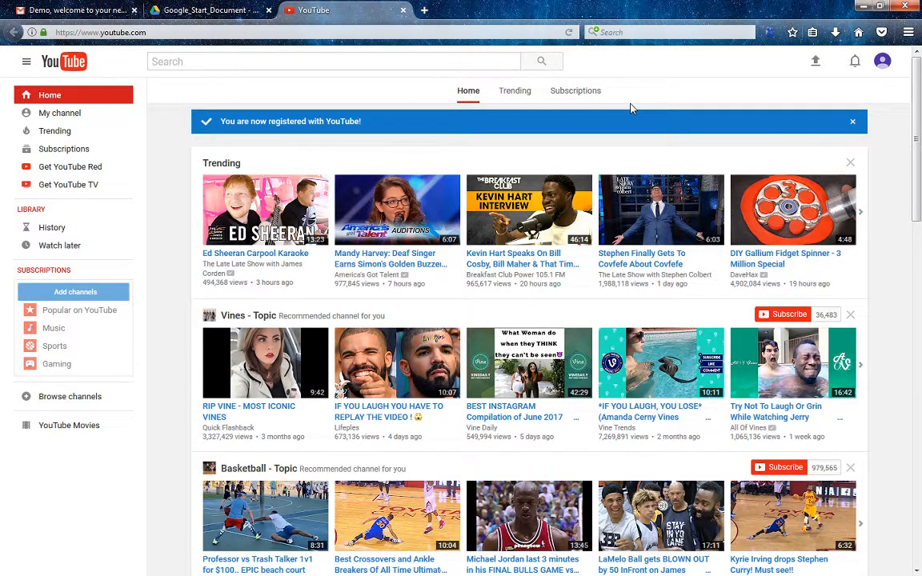
pyautogui.click(216, 10)
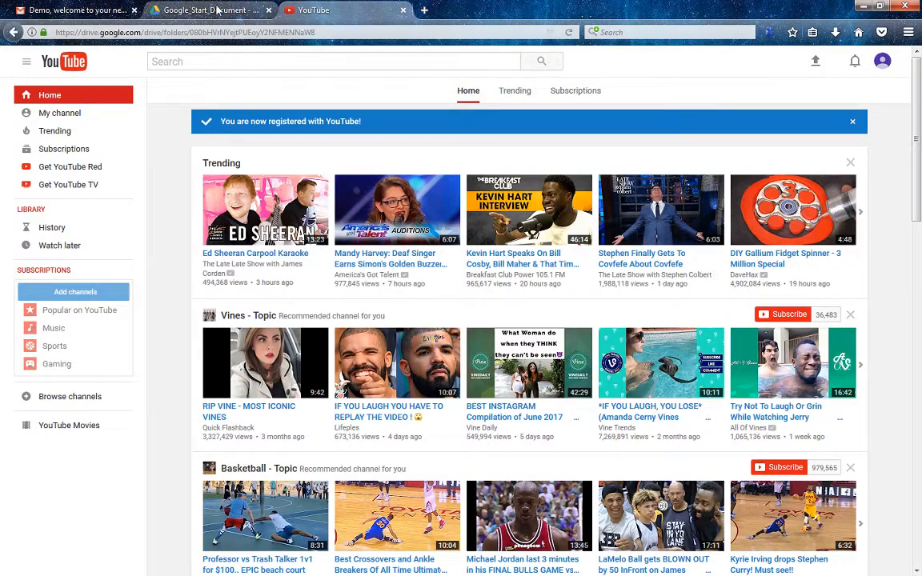
# Compose a Gmail message with subject 'Demo Files Shared' and paste the Drive link into the body
pyautogui.click(341, 10)
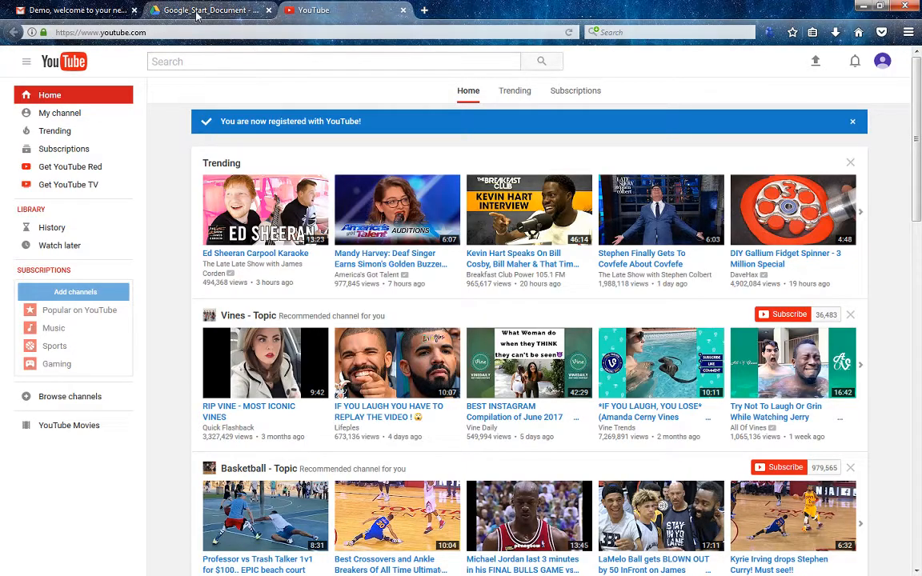
pyautogui.click(76, 10)
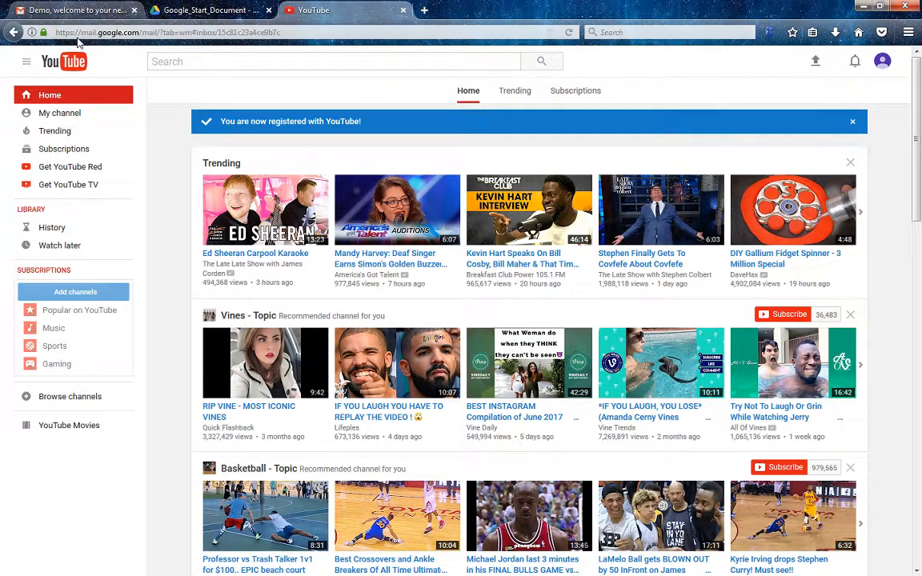
pyautogui.click(48, 131)
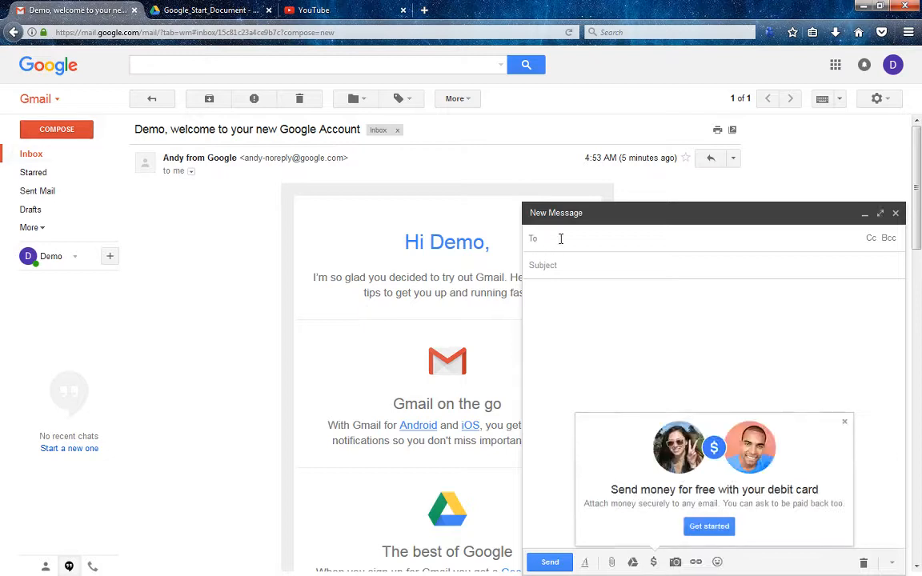
pyautogui.click(578, 257)
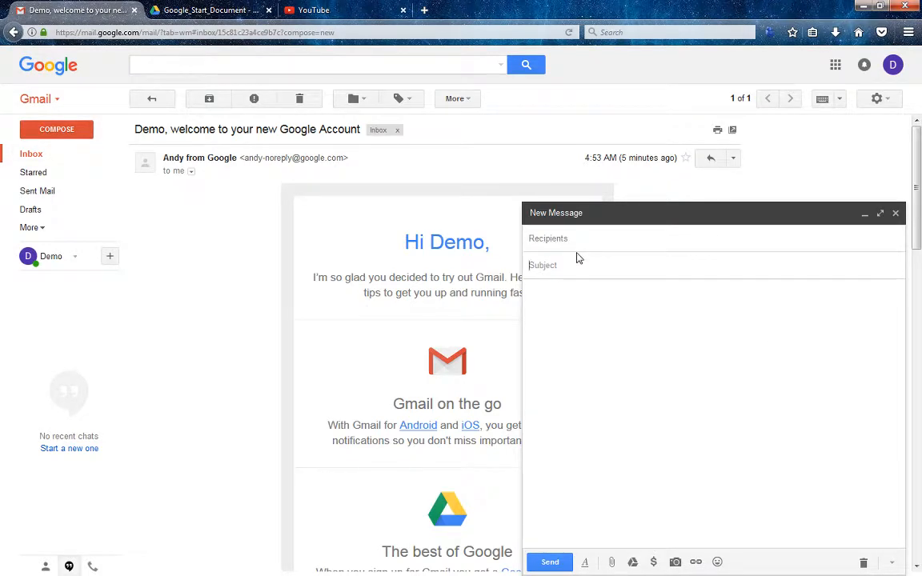
pyautogui.write('Demo Files Shared')
pyautogui.click(631, 342)
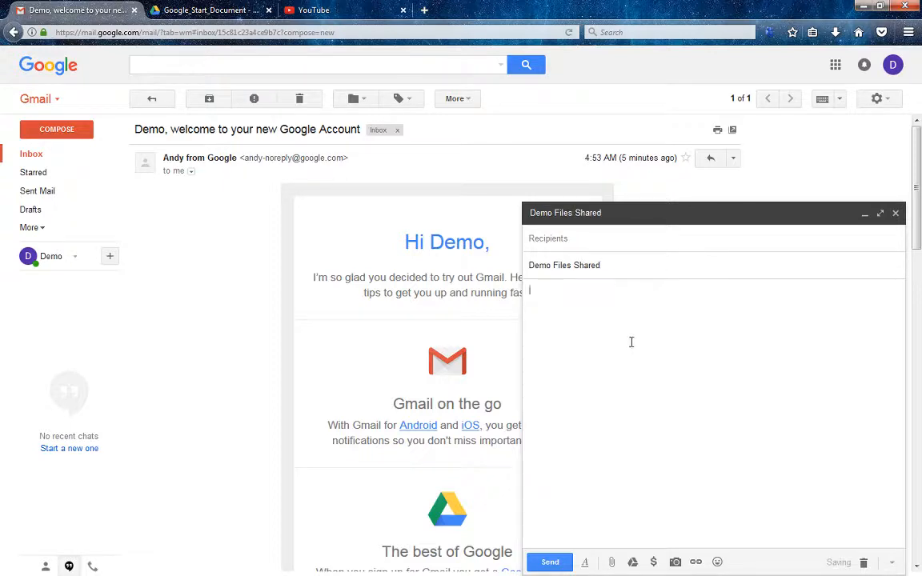
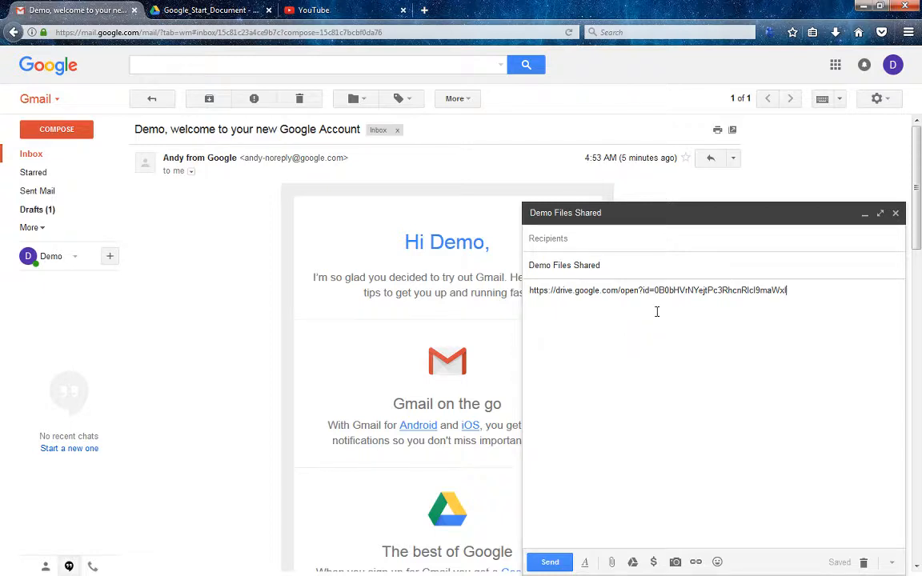